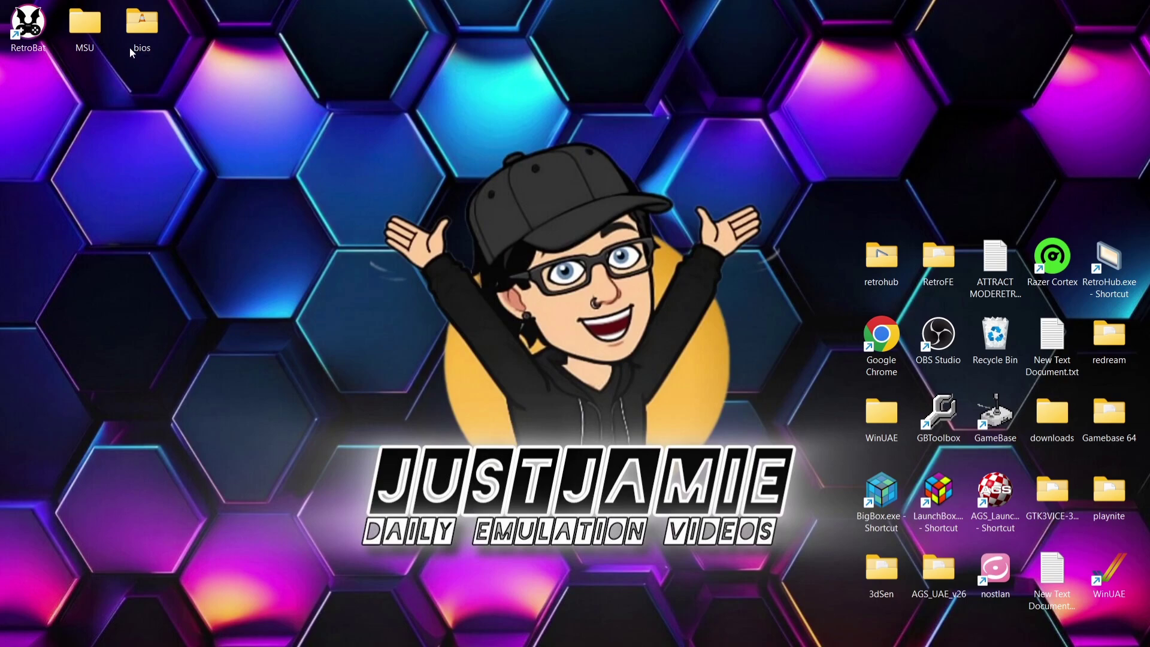
Copy the three bios_CD .bin files from the desktop bios folder
double_click(141, 34)
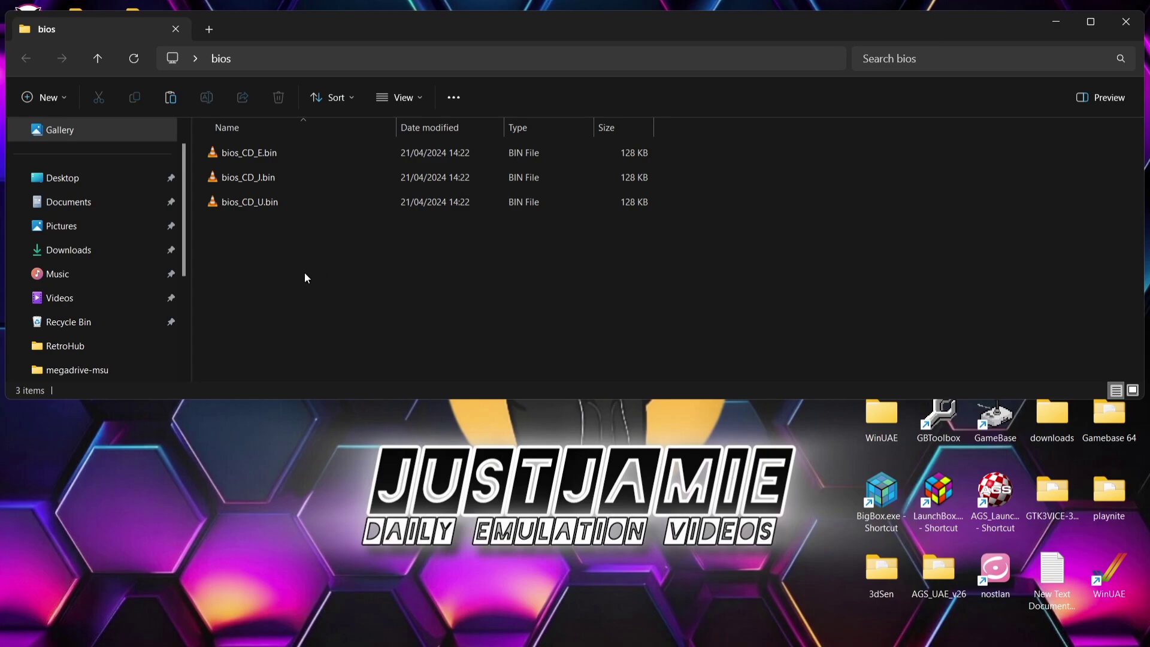
left_click_drag(304, 272, 246, 154)
right_click(246, 154)
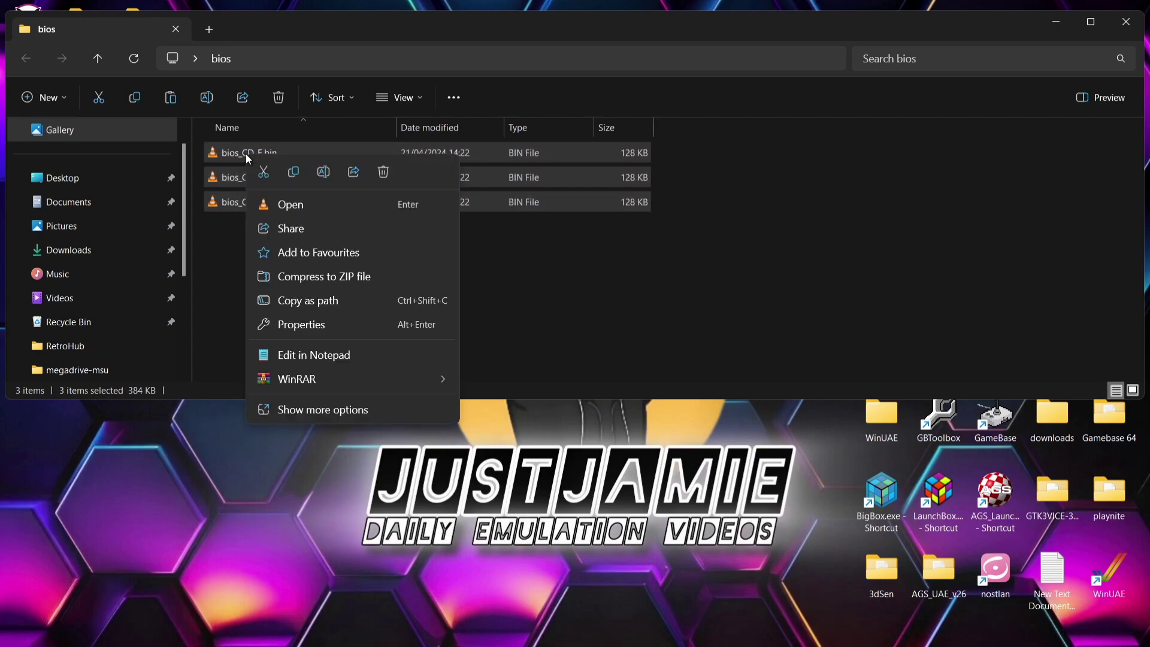
left_click(296, 163)
left_click(1131, 19)
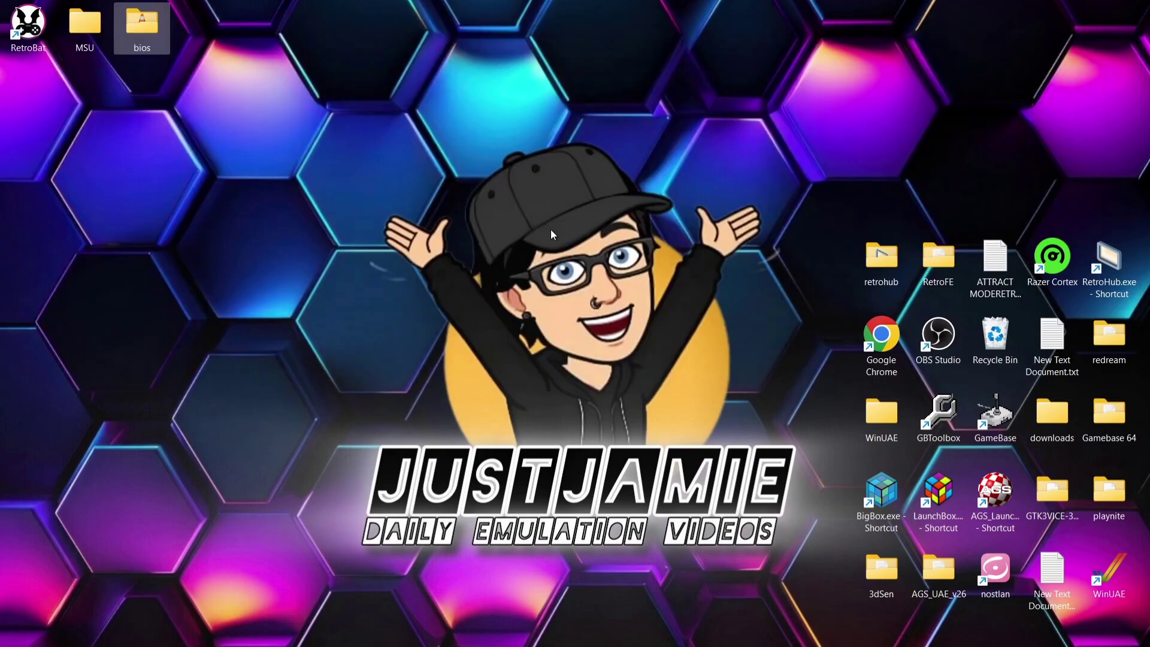
Paste bios_CD_E, bios_CD_J and bios_CD_U into RetroBat's bios folder, then return to the RetroBat root
right_click(30, 19)
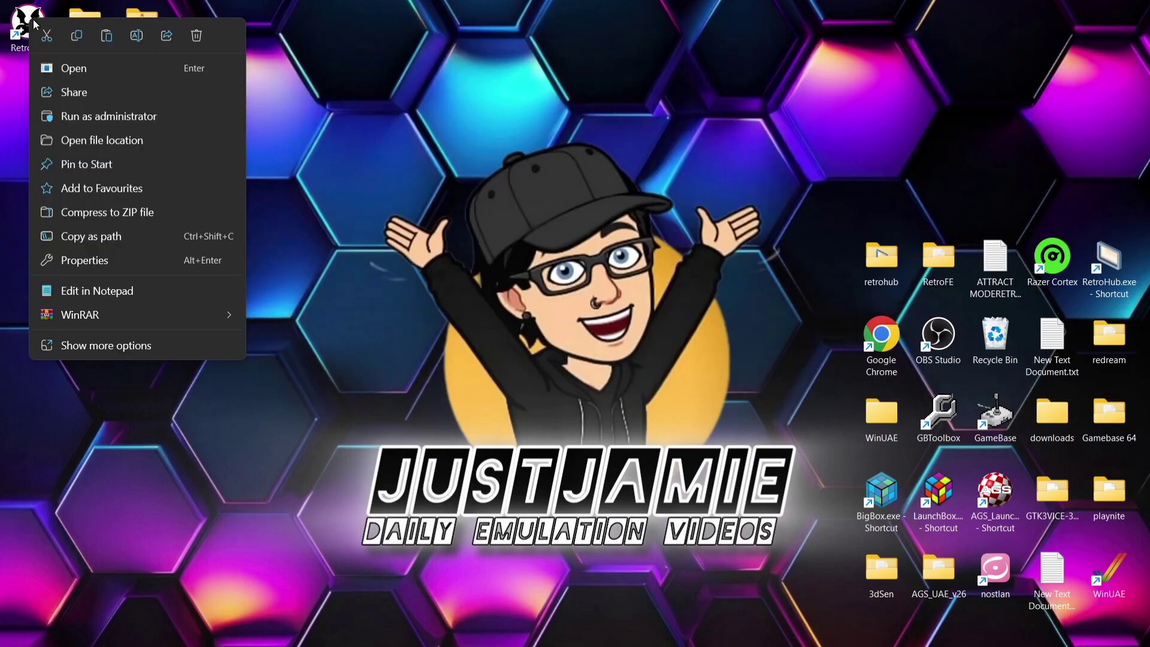
left_click(81, 142)
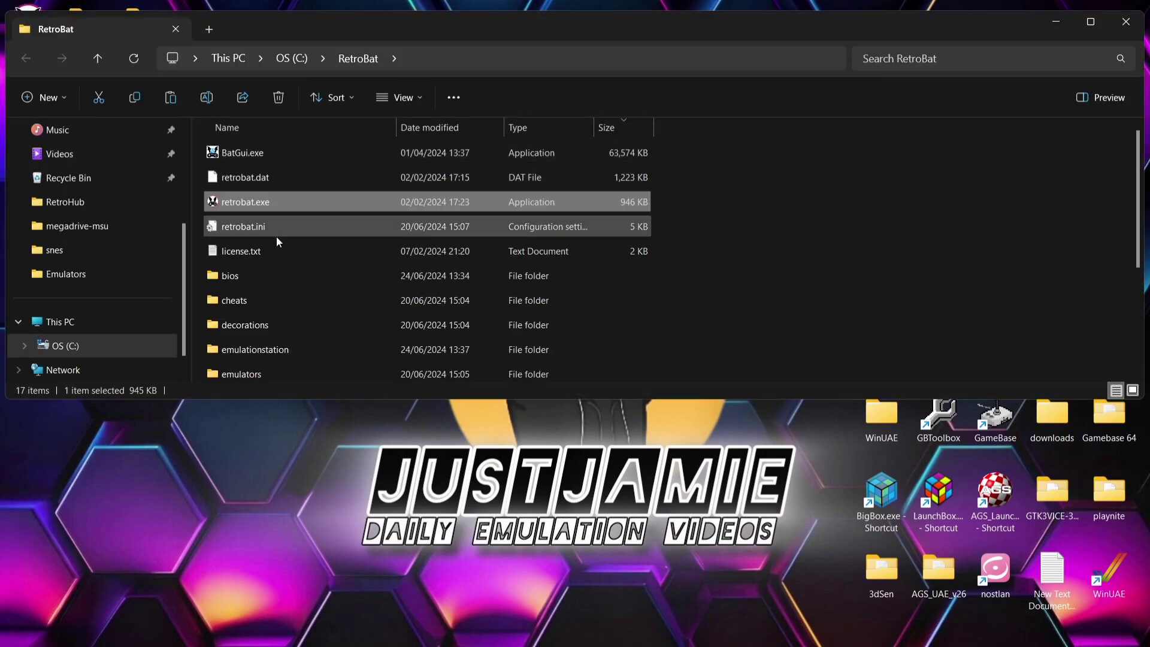
left_click(258, 273)
double_click(259, 276)
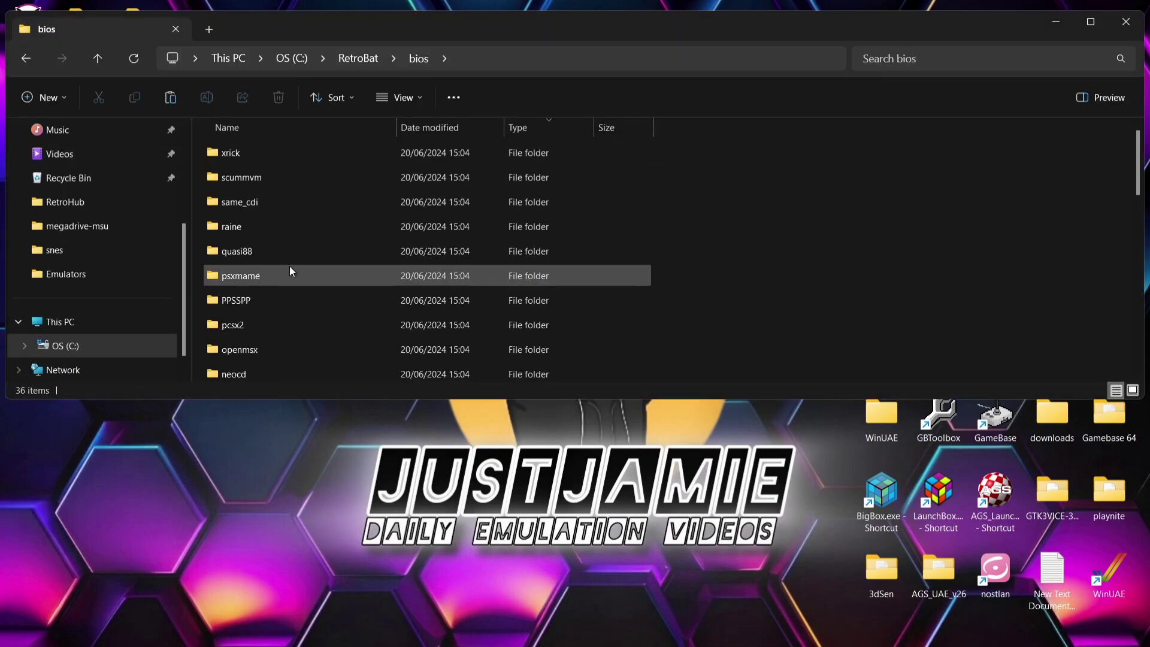
right_click(838, 221)
left_click(846, 232)
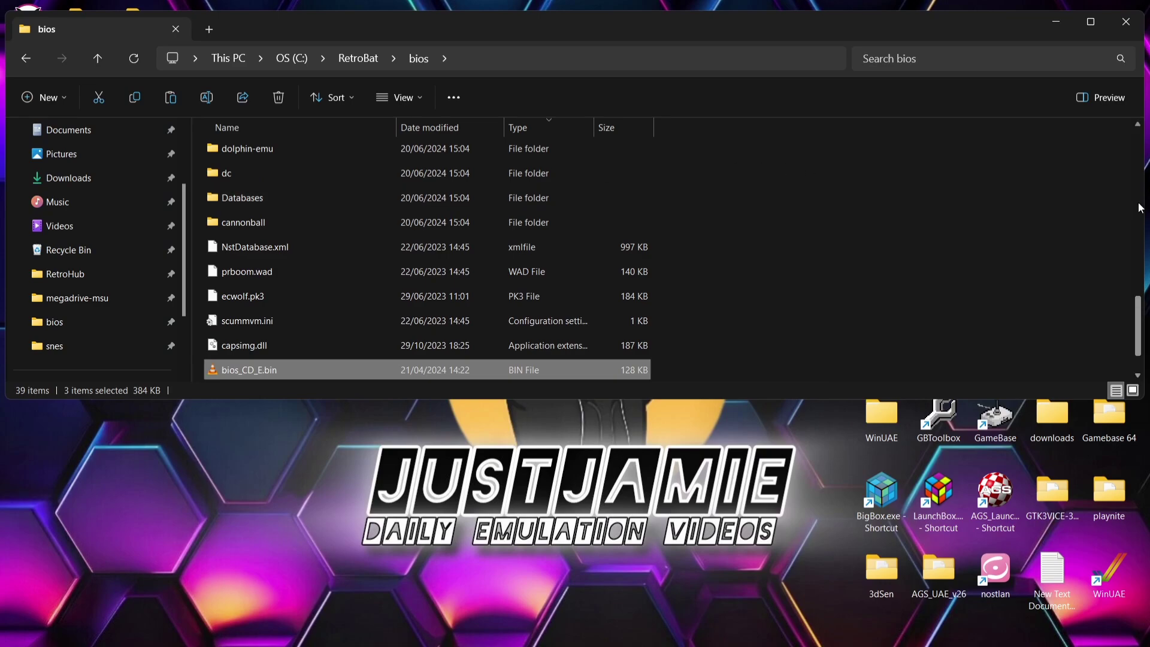
scroll(1139, 208, "up", 5)
scroll(1140, 208, "down", 5)
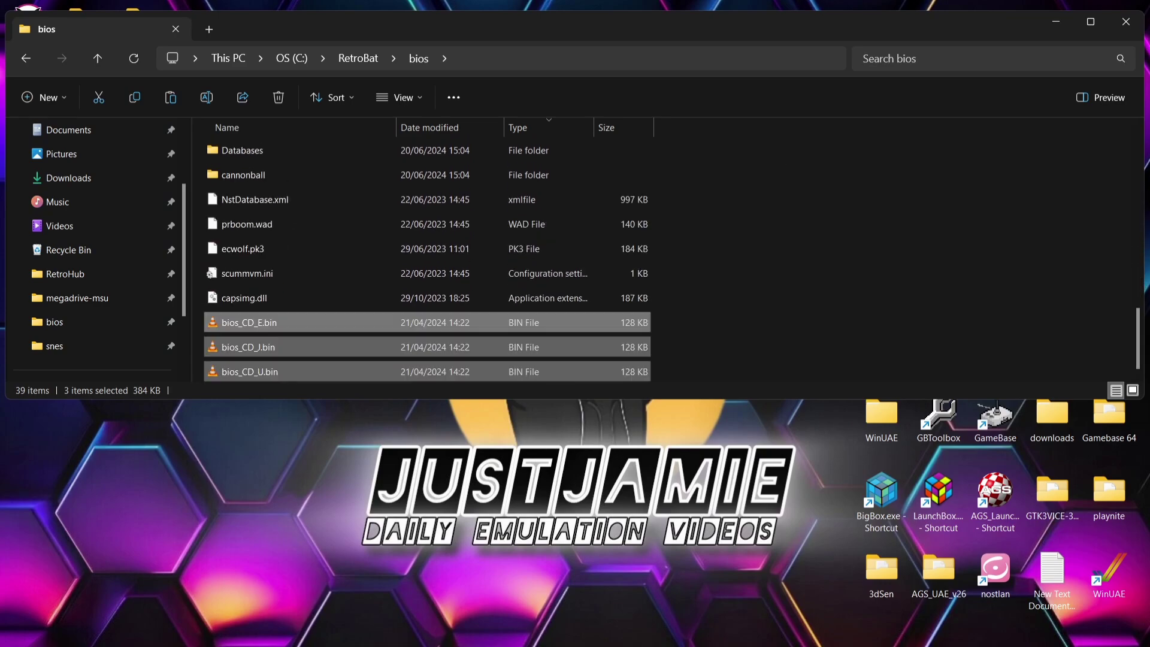
left_click(20, 55)
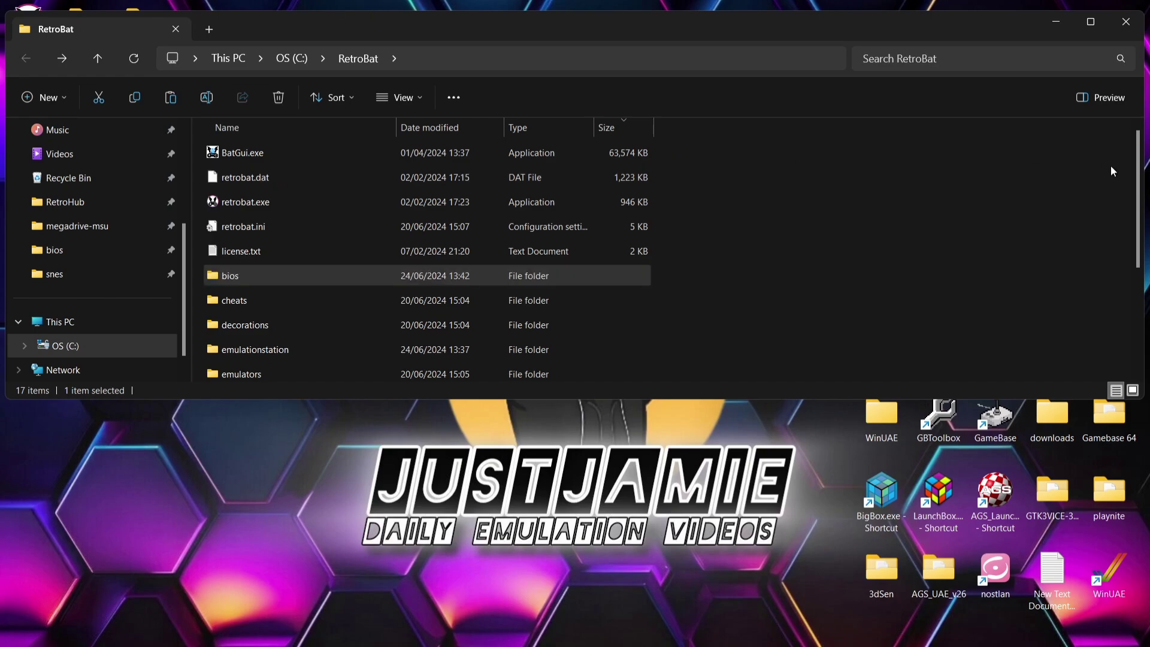
Open roms\megadrive-msu in RetroBat's folder and drag that window to the right
left_click_drag(1140, 165, 1139, 191)
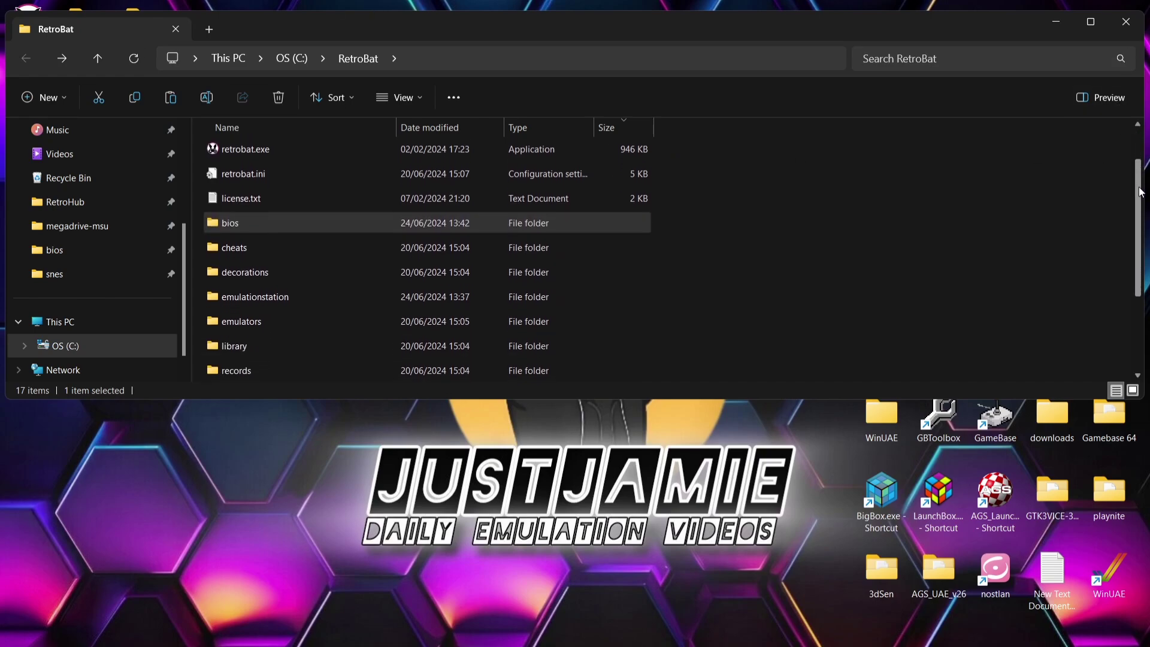
scroll(1140, 191, "down", 3)
double_click(356, 306)
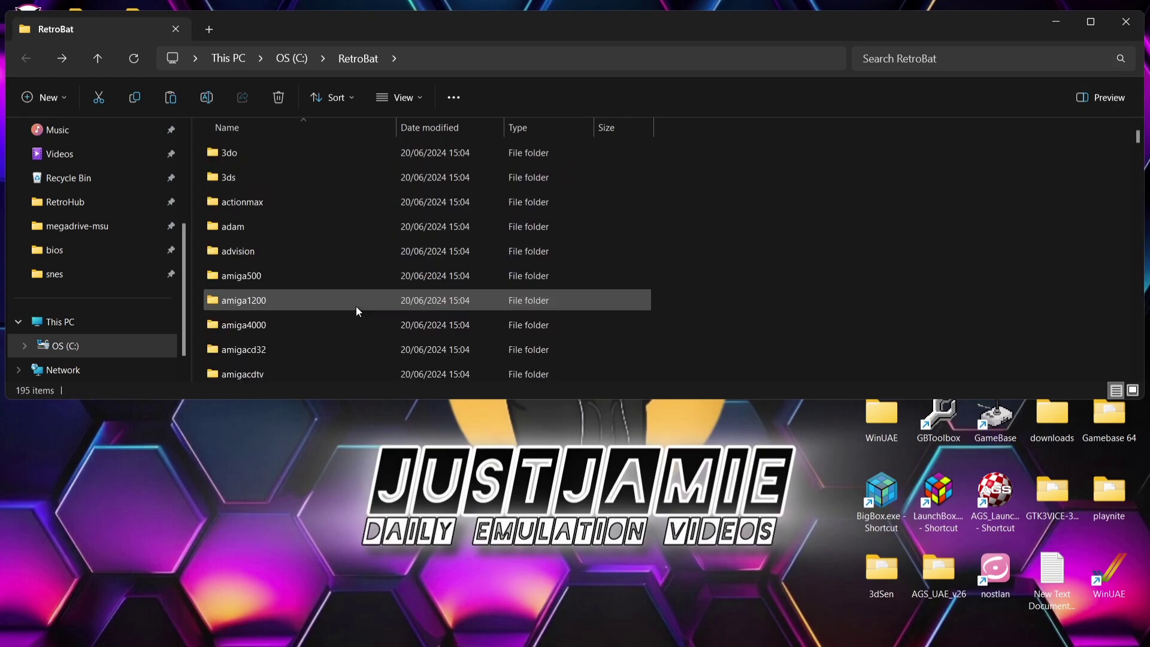
scroll(1140, 155, "down", 3)
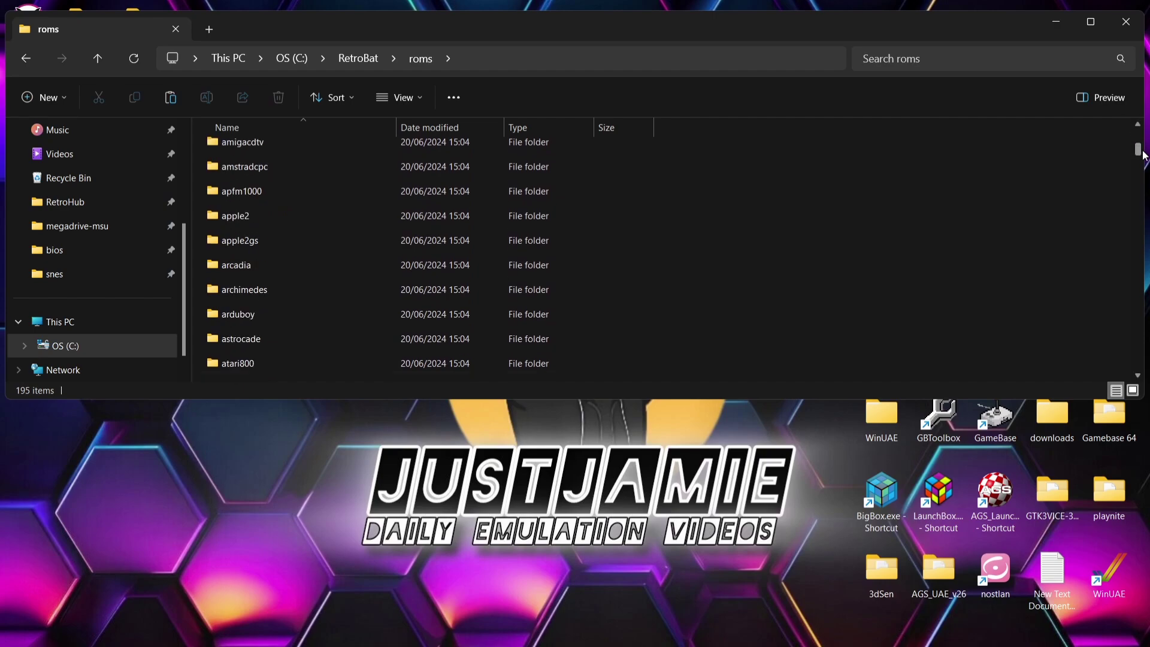
left_click_drag(1142, 154, 1147, 246)
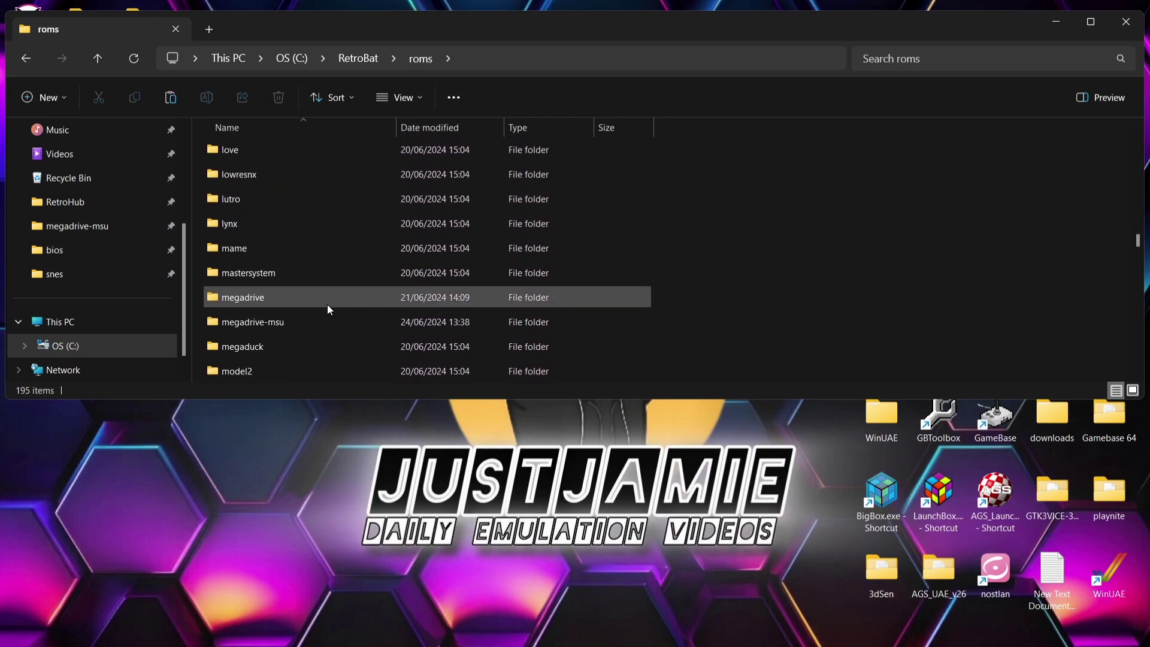
double_click(327, 322)
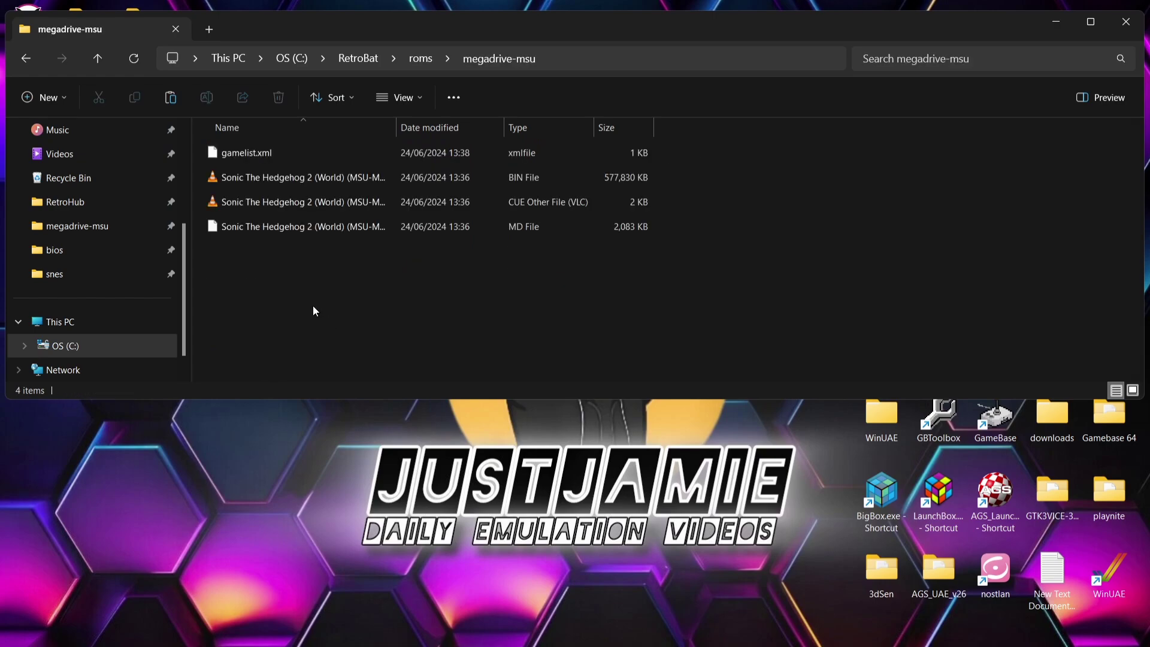
left_click_drag(342, 24, 835, 28)
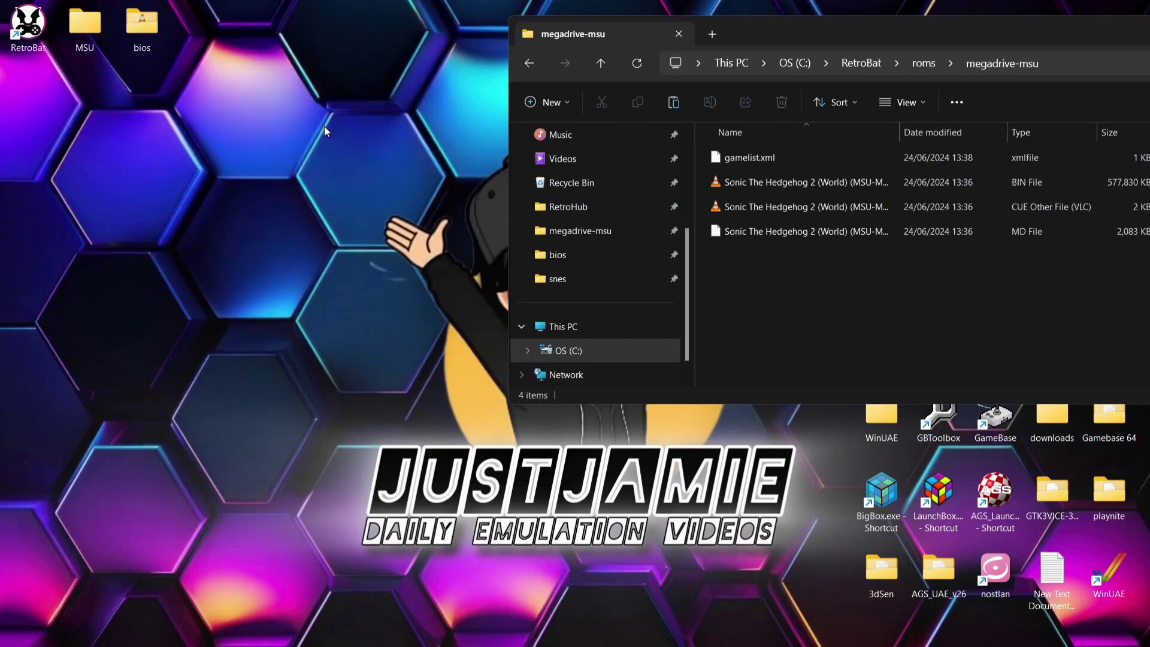
Open the desktop MSU folder and copy Toki's BIN, CUE and MD files into megadrive-msu
double_click(78, 34)
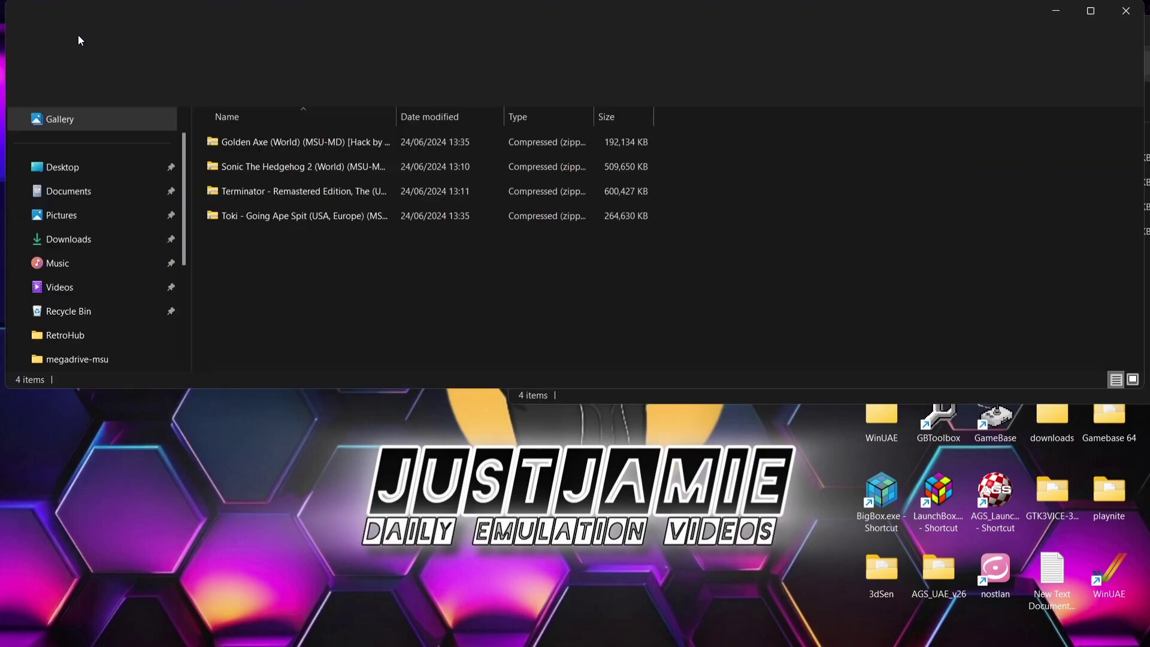
left_click_drag(352, 16, 399, 283)
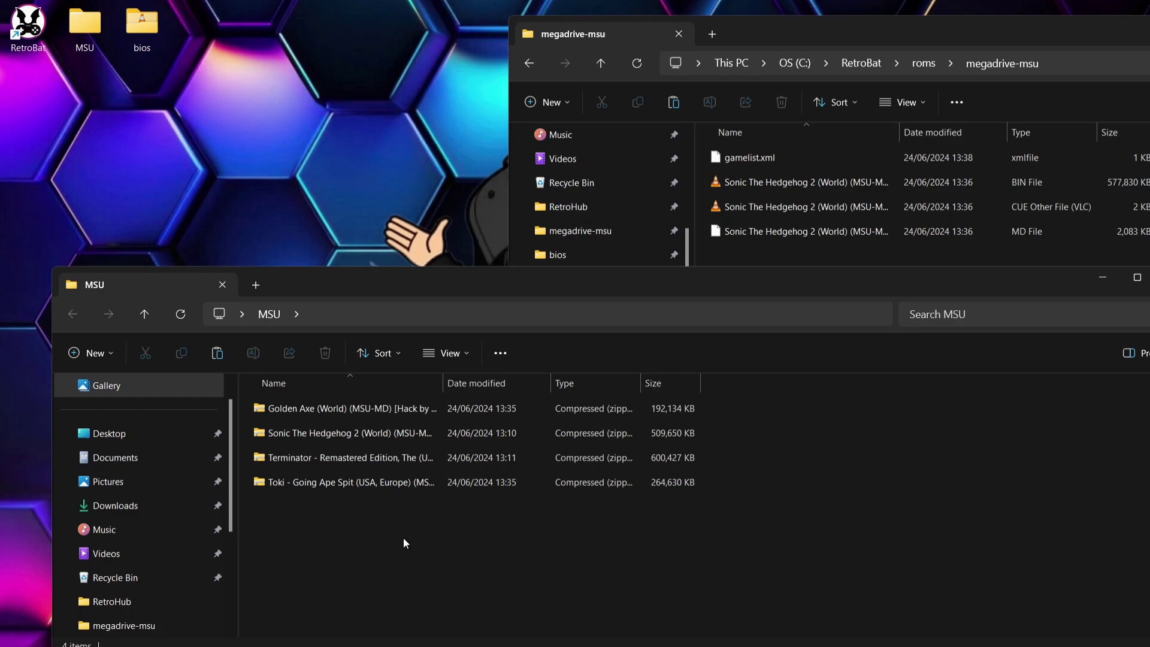
double_click(343, 483)
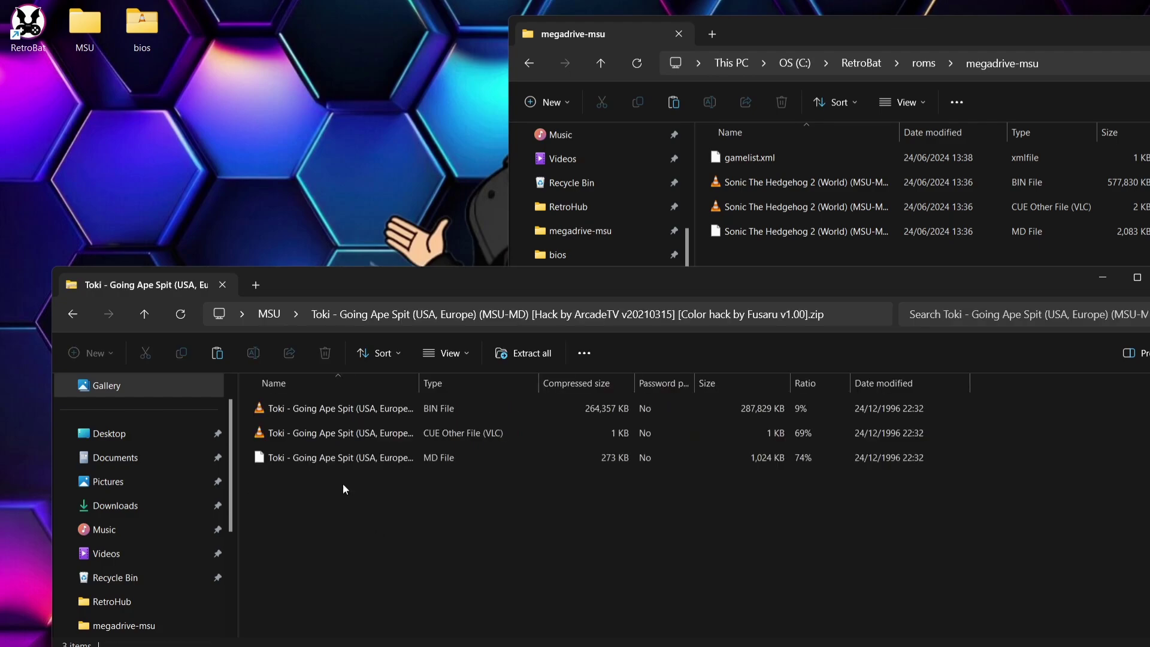
key("ctrl+a")
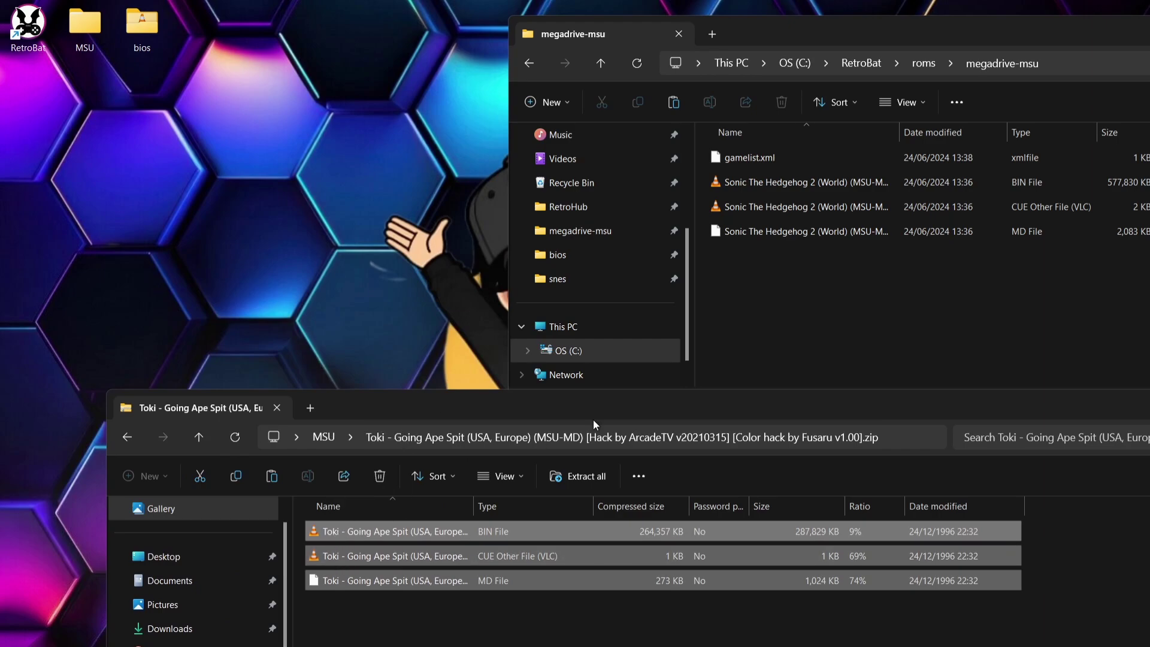
left_click_drag(593, 419, 875, 298)
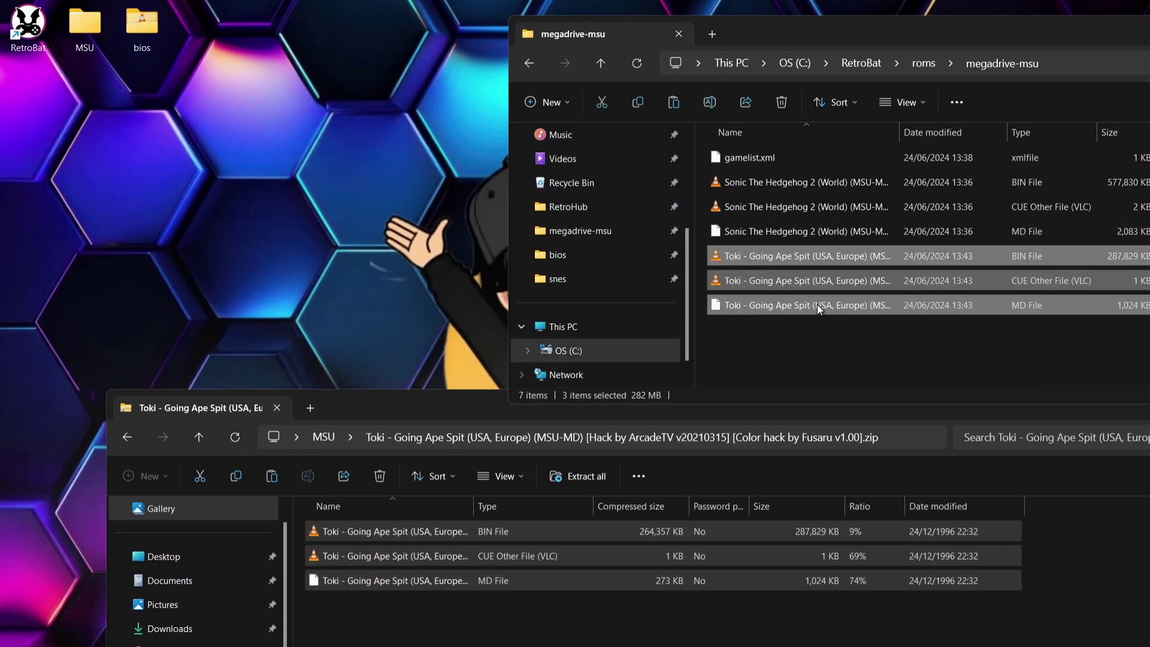
left_click(127, 437)
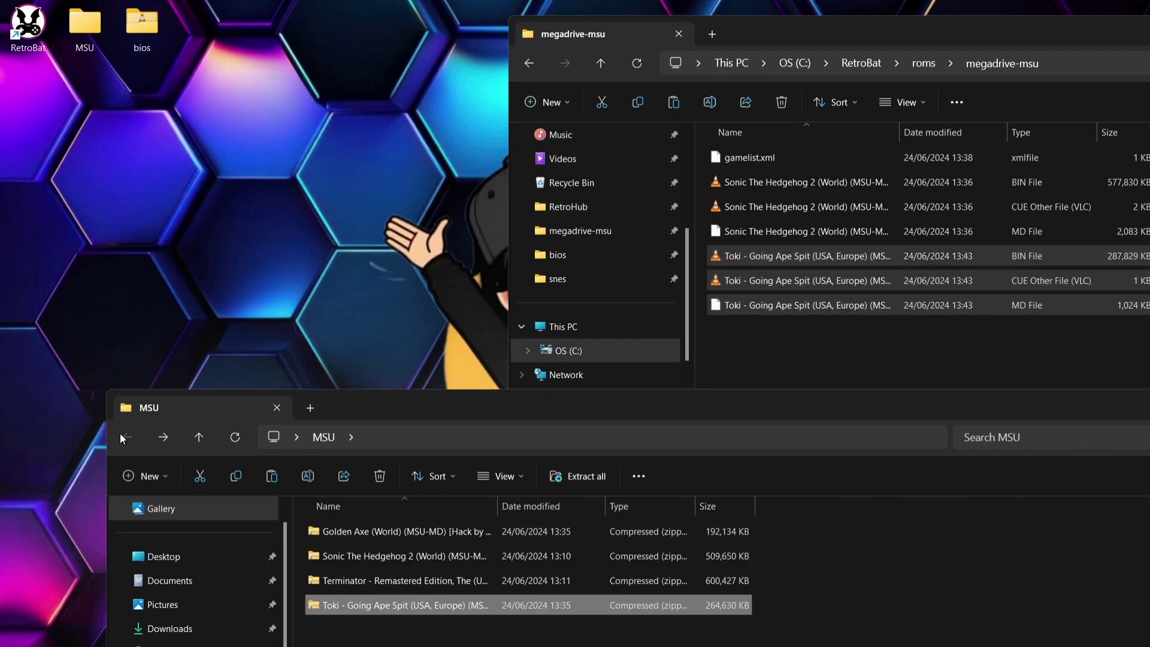
Copy the Terminator and Golden Axe BIN, CUE and MD files into megadrive-msu, then launch RetroBat
double_click(419, 572)
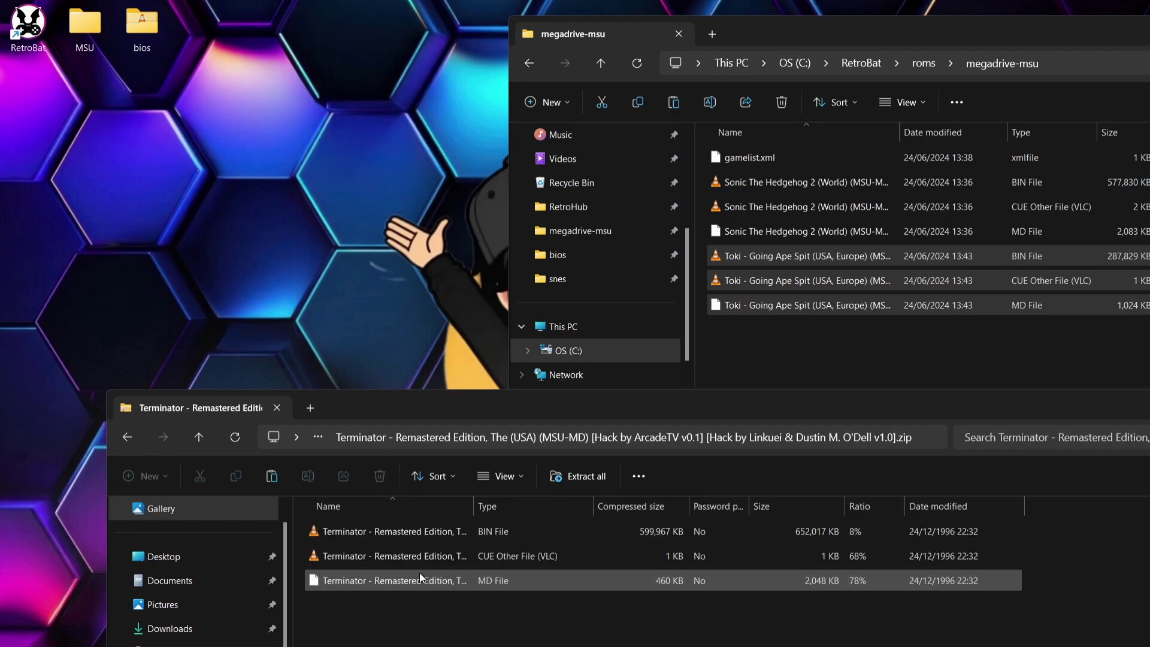
left_click_drag(398, 601, 345, 490)
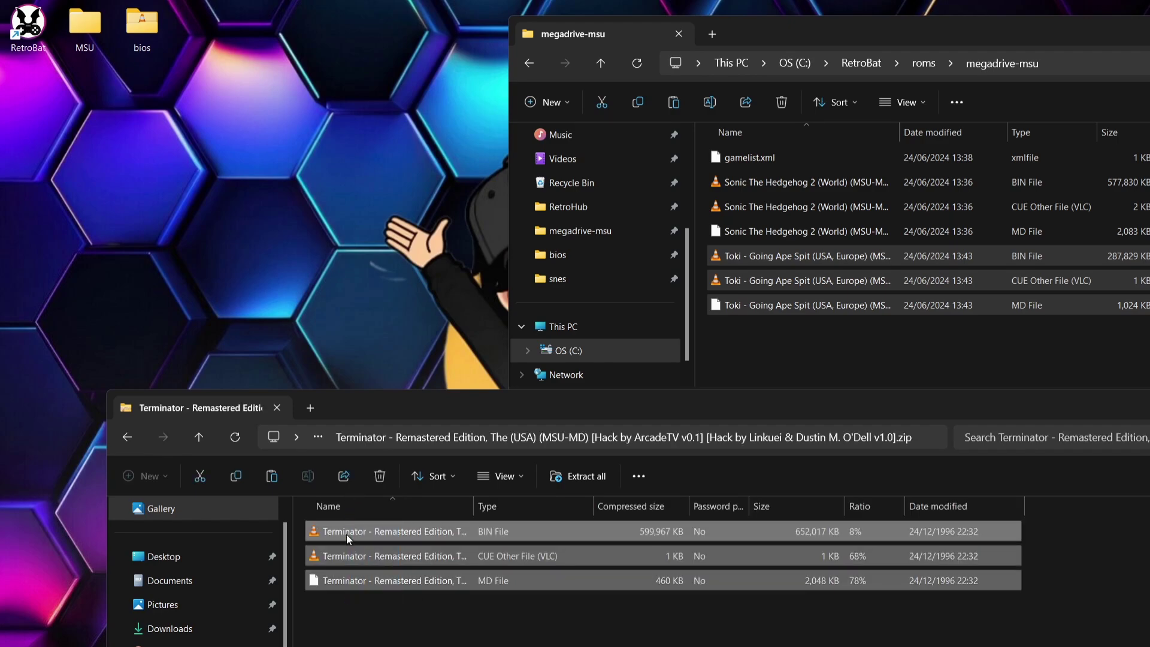
left_click_drag(347, 534, 788, 346)
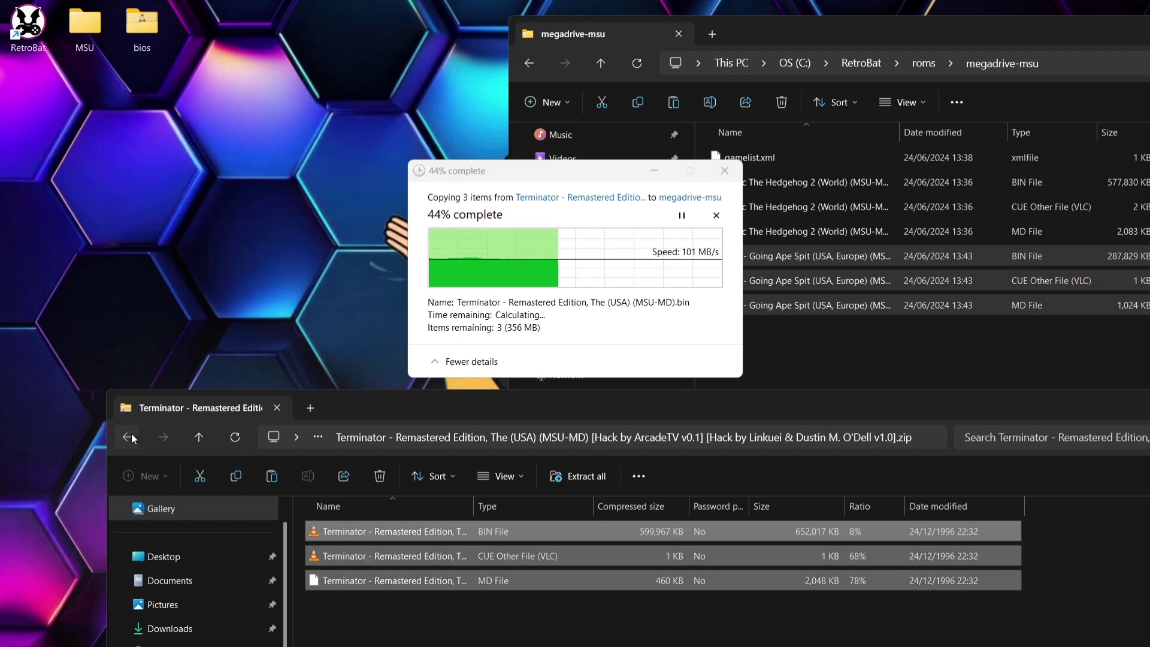
left_click(127, 436)
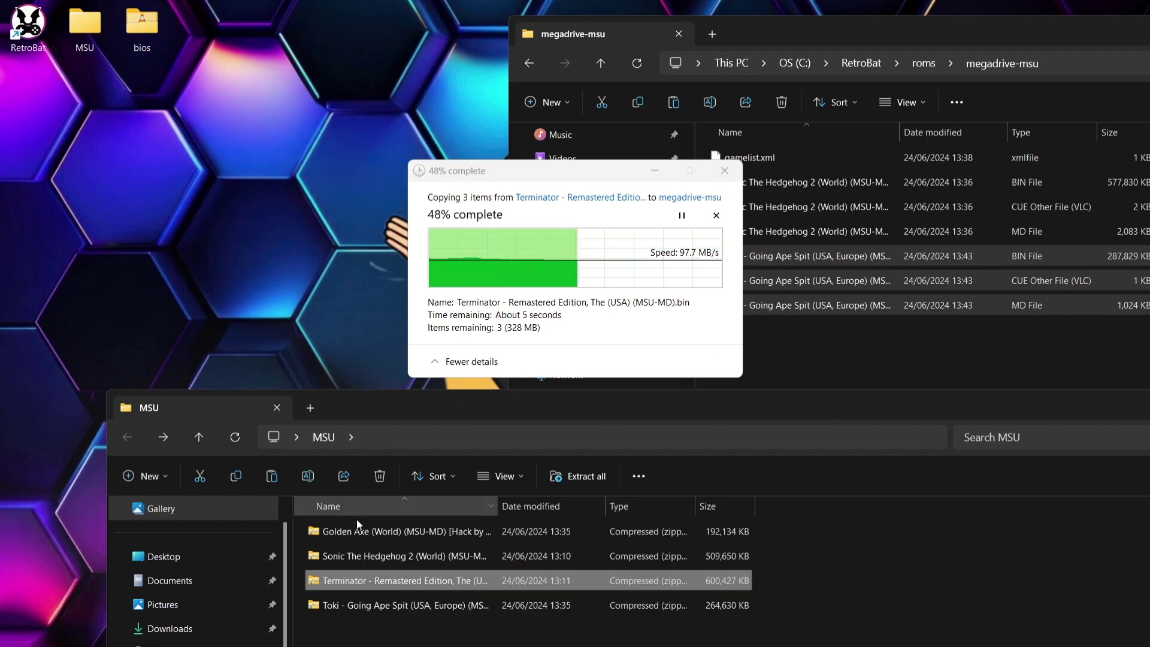
double_click(398, 534)
left_click_drag(421, 609, 382, 535)
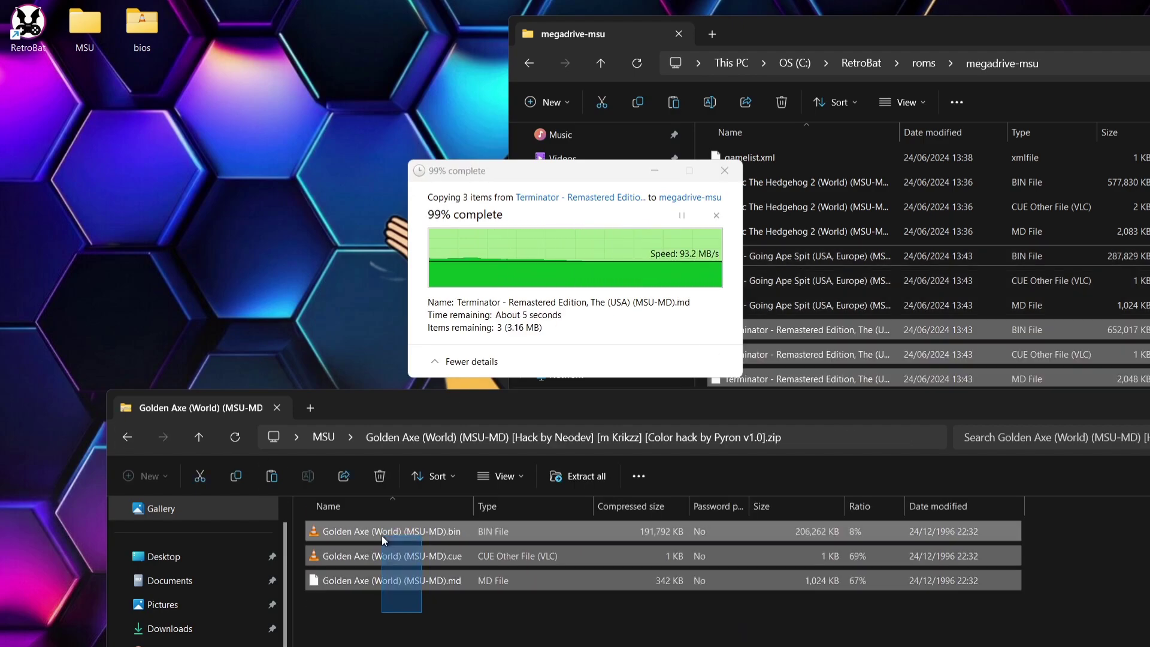
left_click_drag(544, 462, 703, 262)
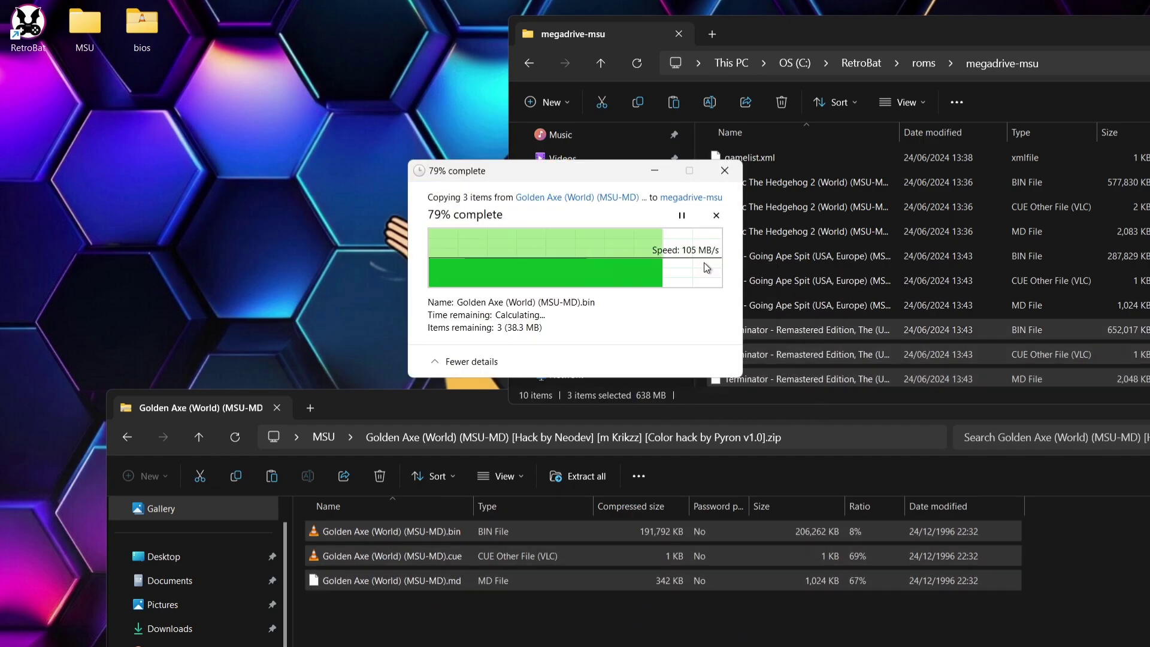
left_click(470, 264)
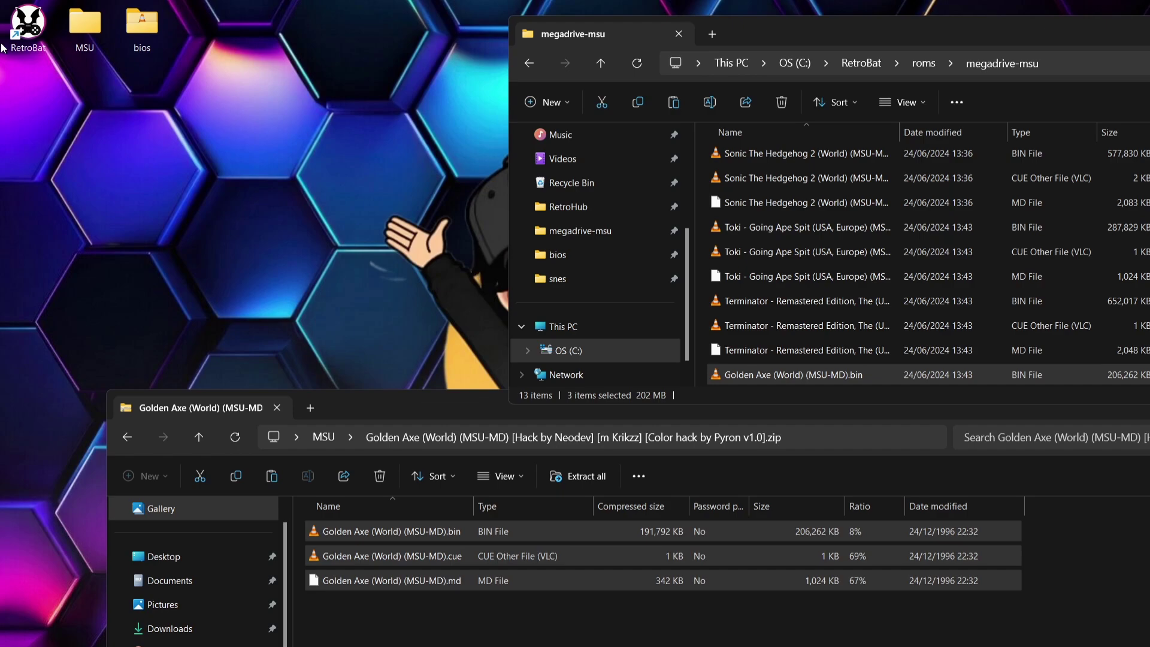
double_click(27, 27)
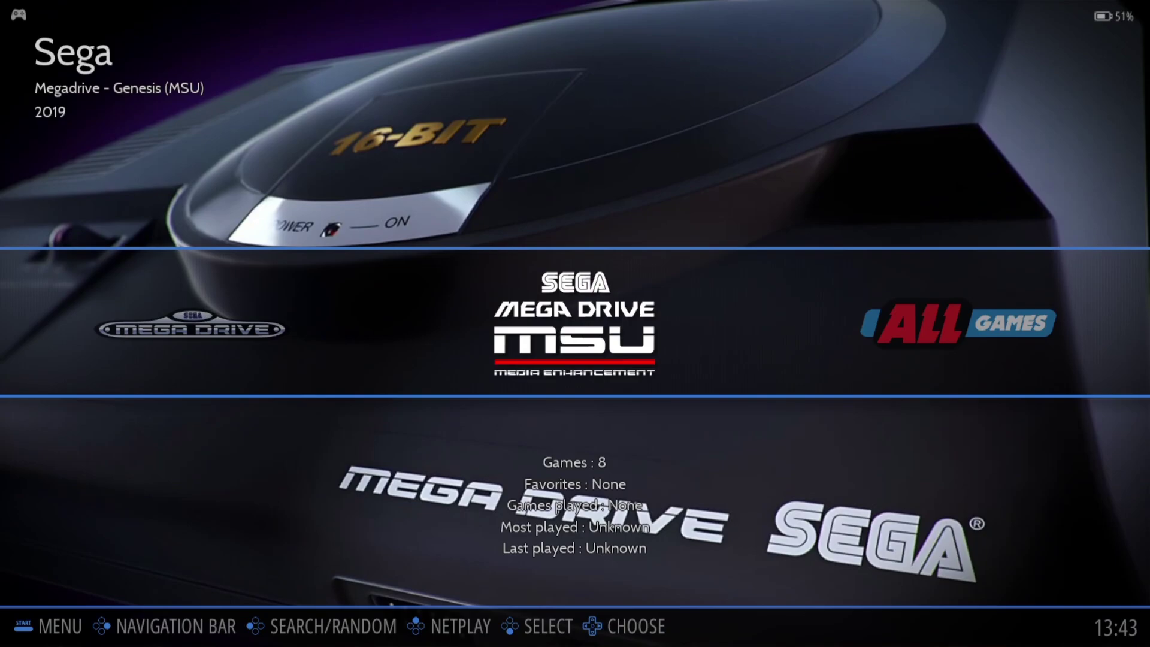
Enter the MSU-MD game list, highlight Sonic The Hedgehog 2 and bring up View Options
key("Return")
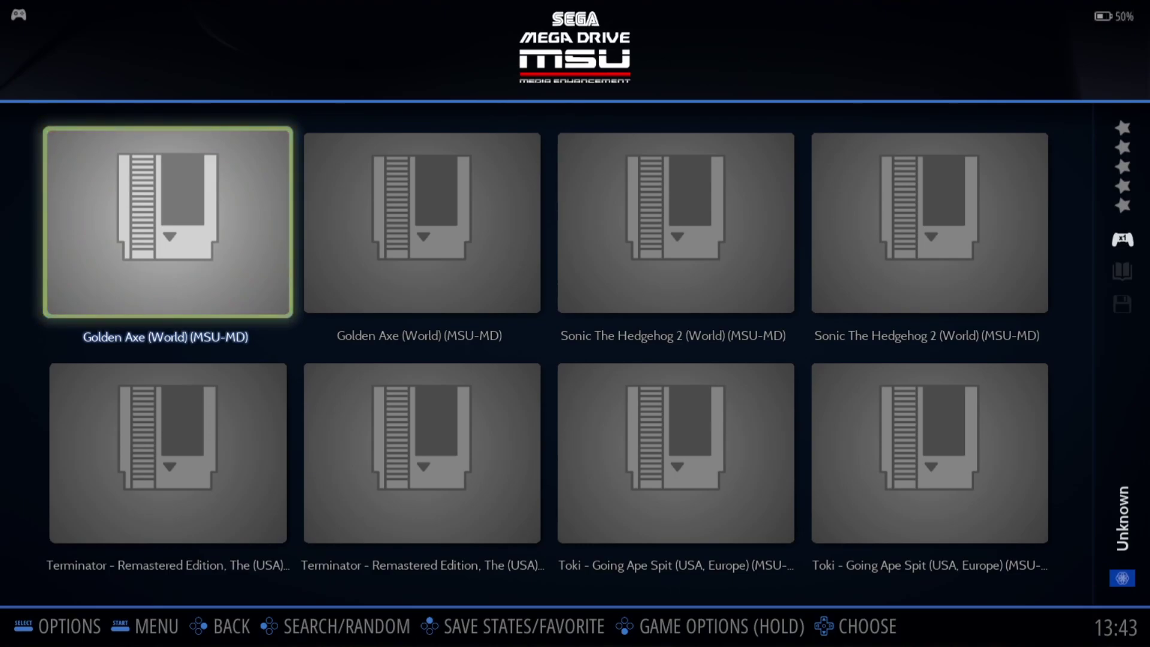
key("Right")
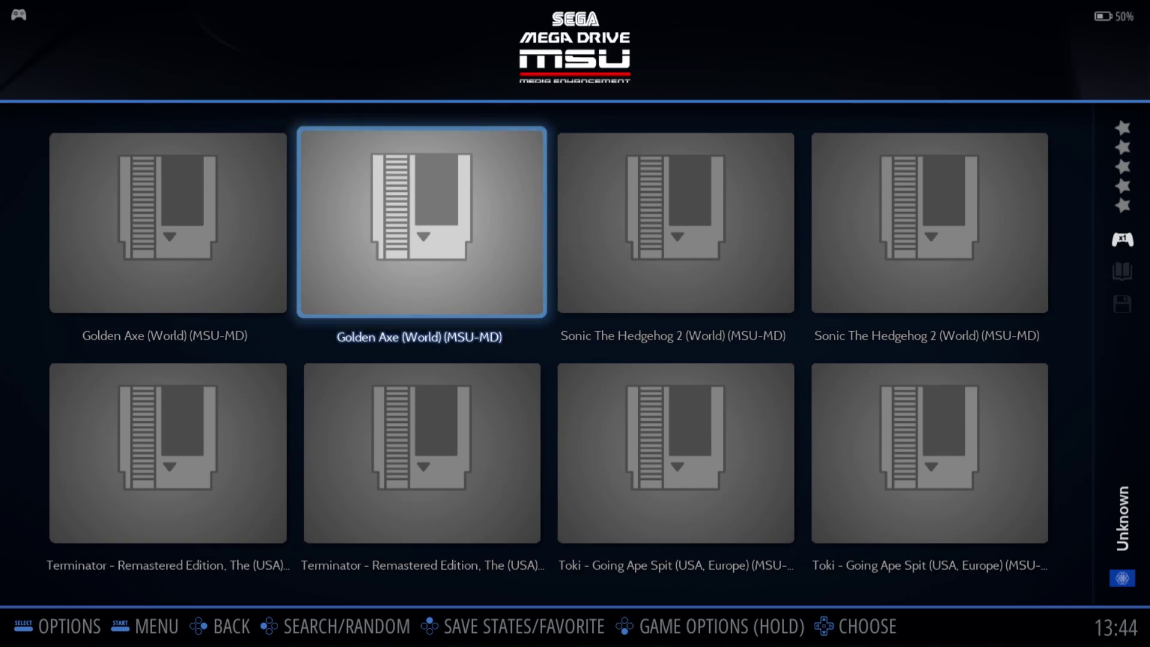
key("Right")
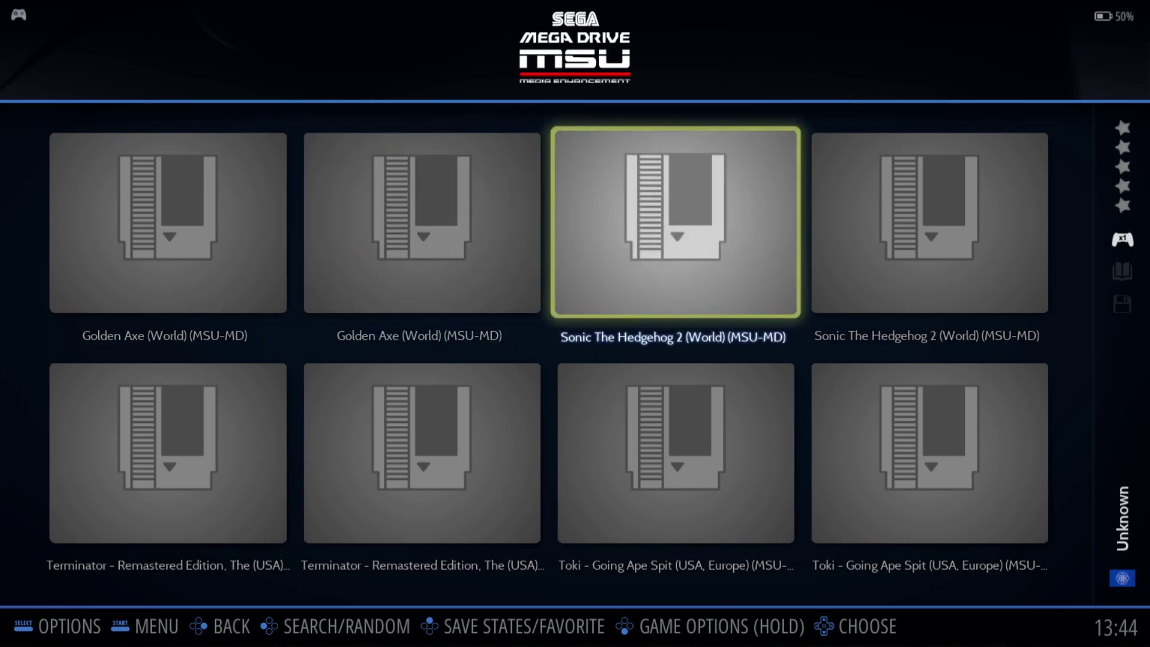
key("F2")
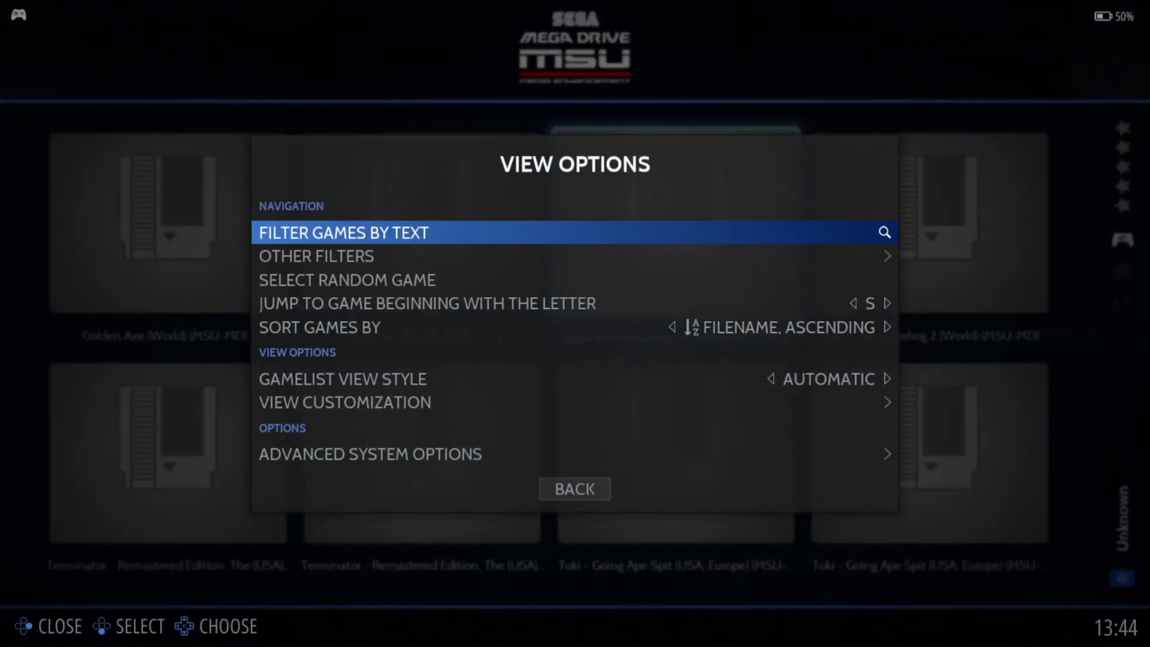
Untick every file extension in View Customization's File Extensions list
key("Up")
key("Up")
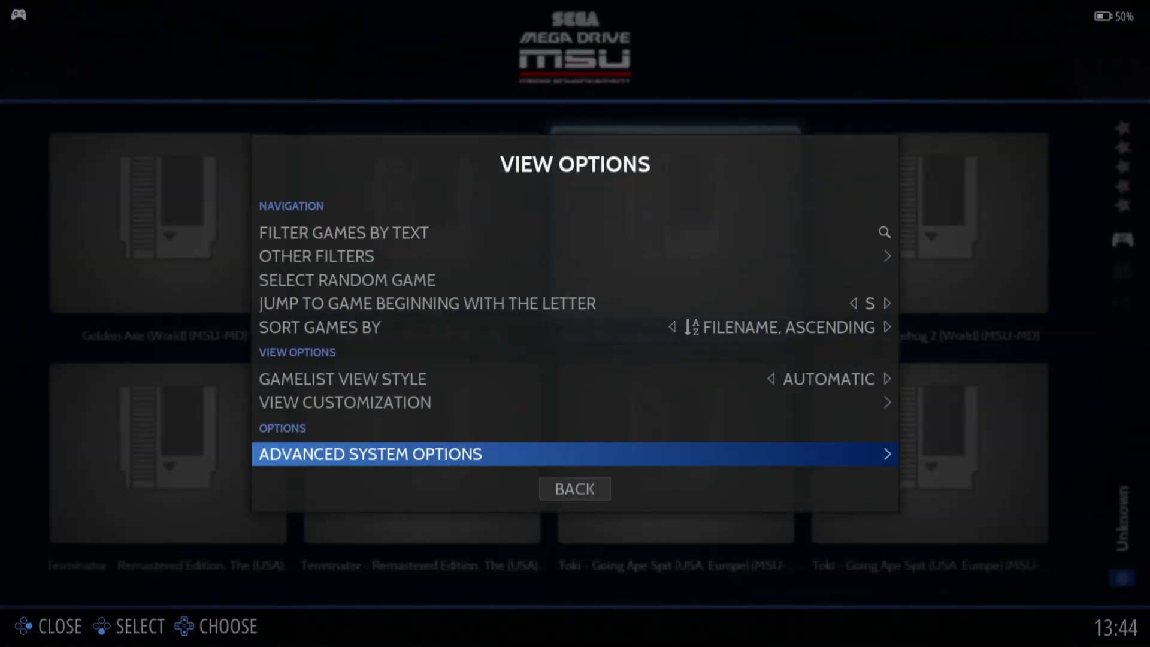
key("Up")
key("Return")
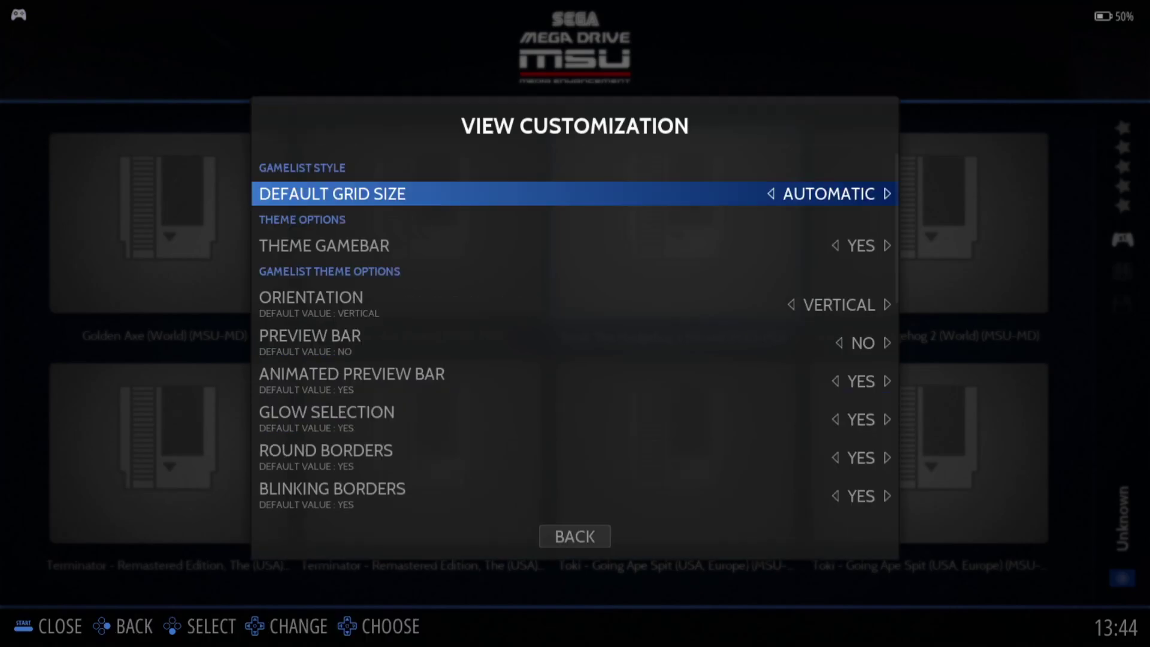
key("Up")
key("Up")
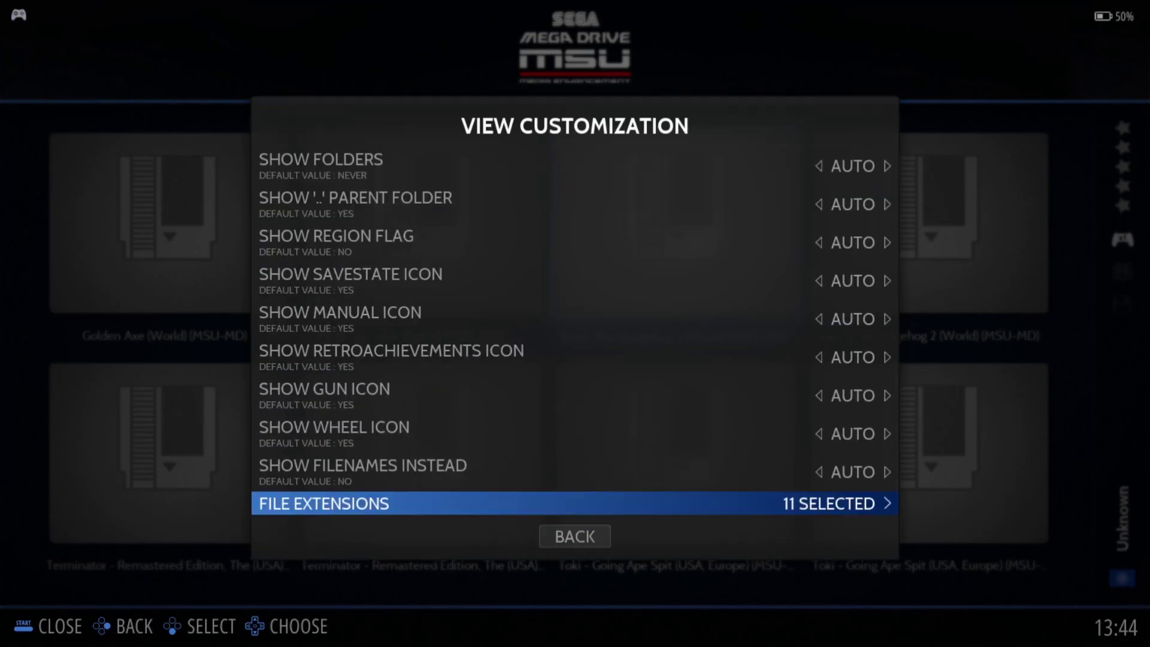
key("Return")
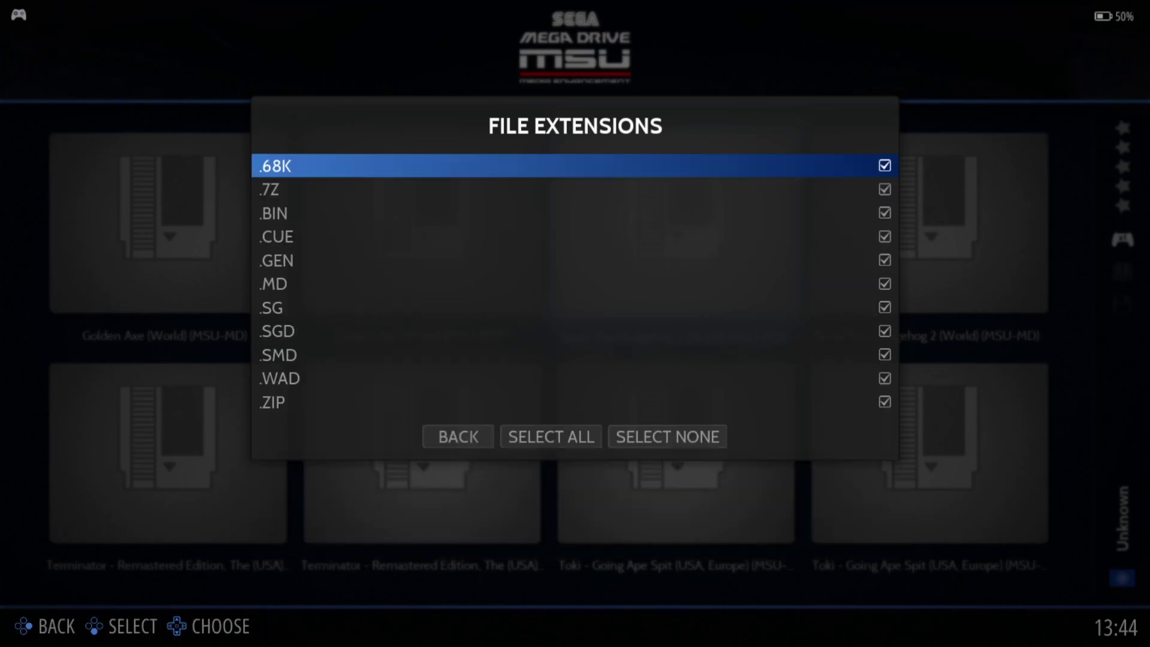
key("Up")
key("Right")
key("Right")
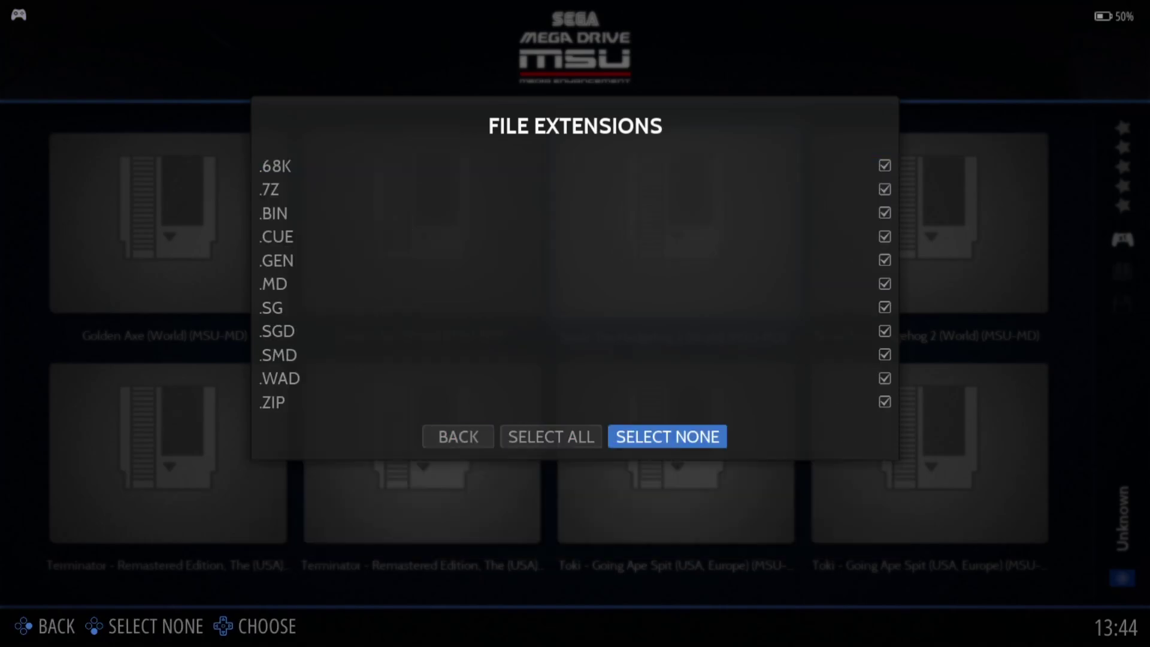
key("Return")
Tick only the .MD extension and return to the game grid
key("Left")
key("Up")
key("Up")
key("Up")
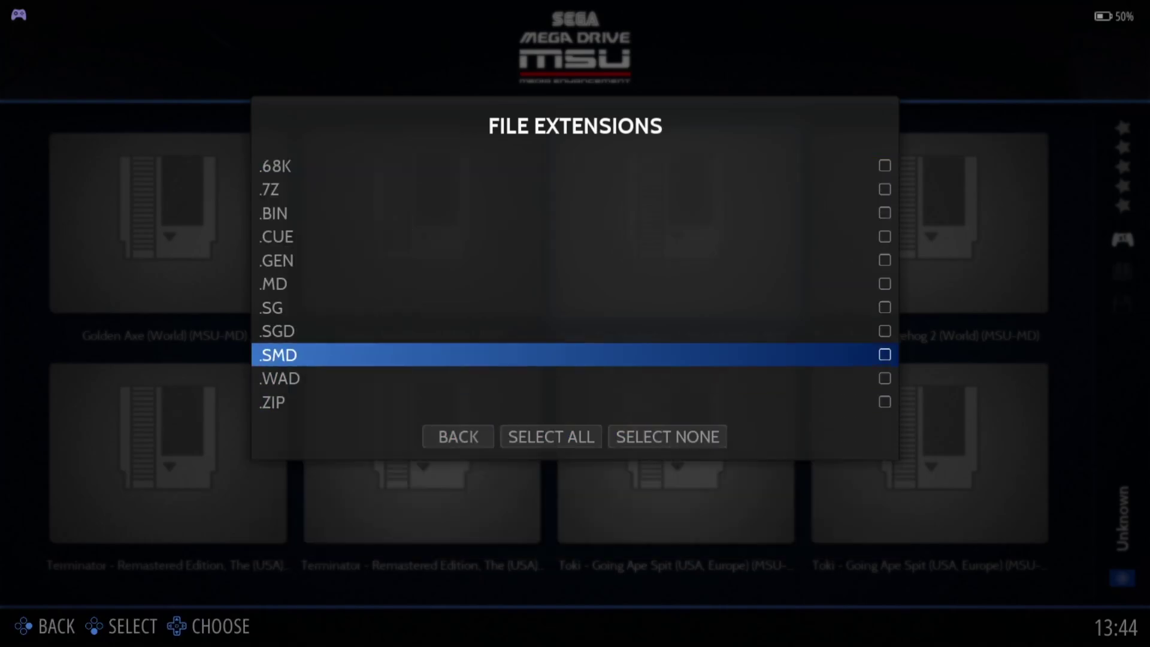
key("Up")
key("Up")
key("Up")
key("Return")
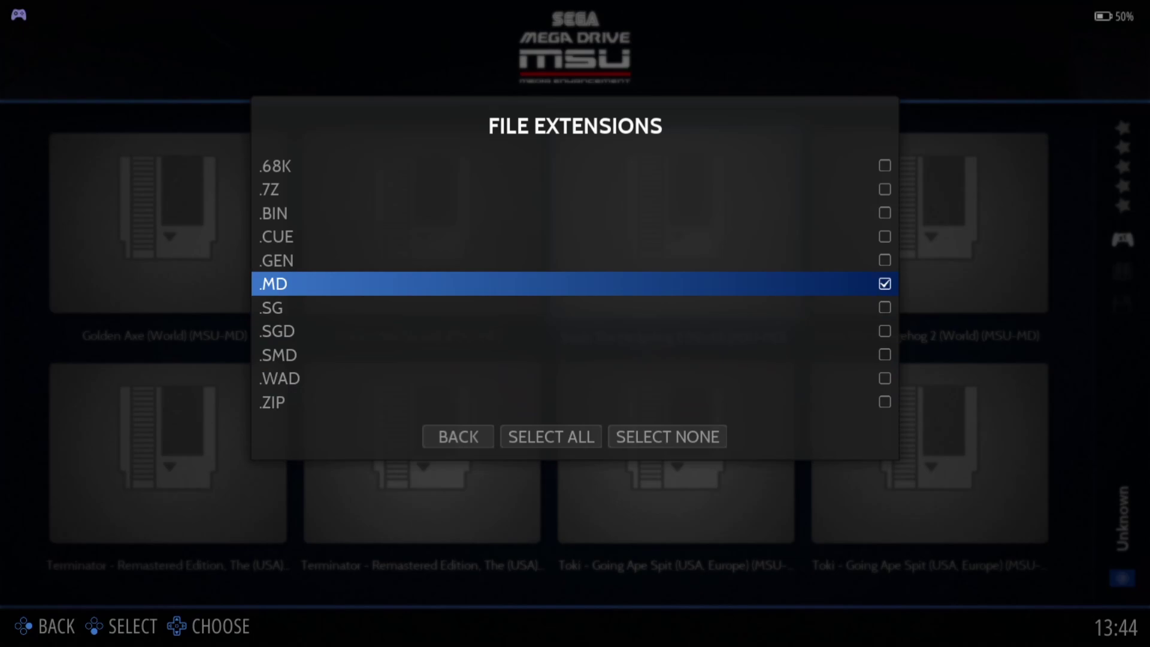
key("Down")
key("Down")
key("Down")
key("Down")
key("Down")
key("Down")
key("Left")
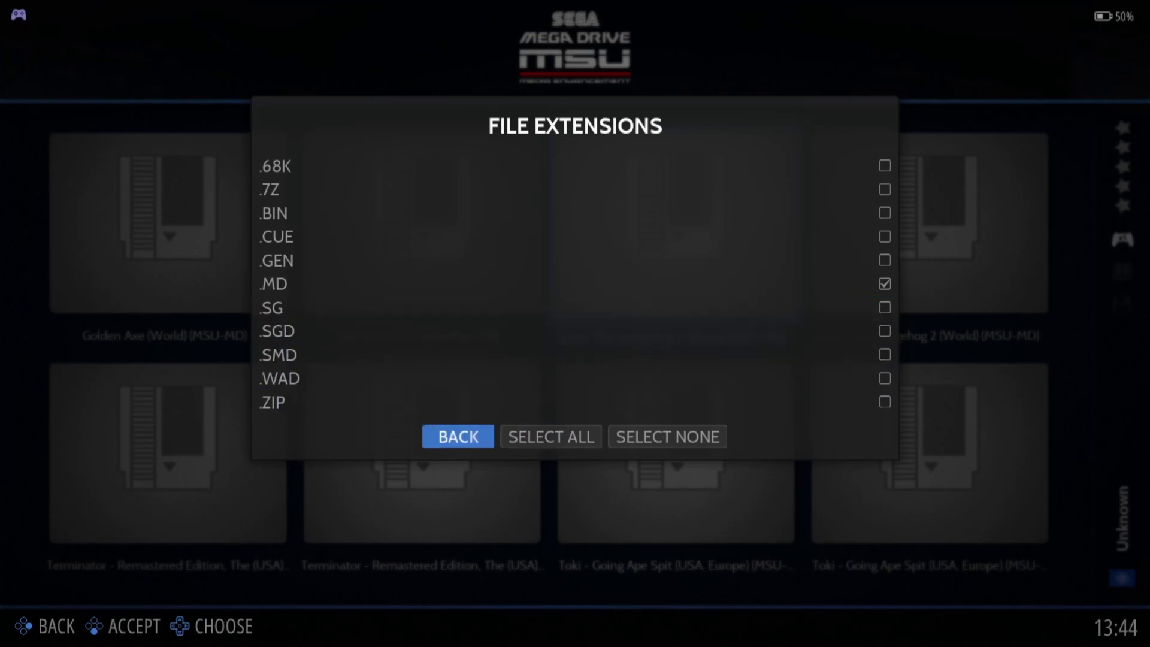
key("Return")
key("Down")
key("Return")
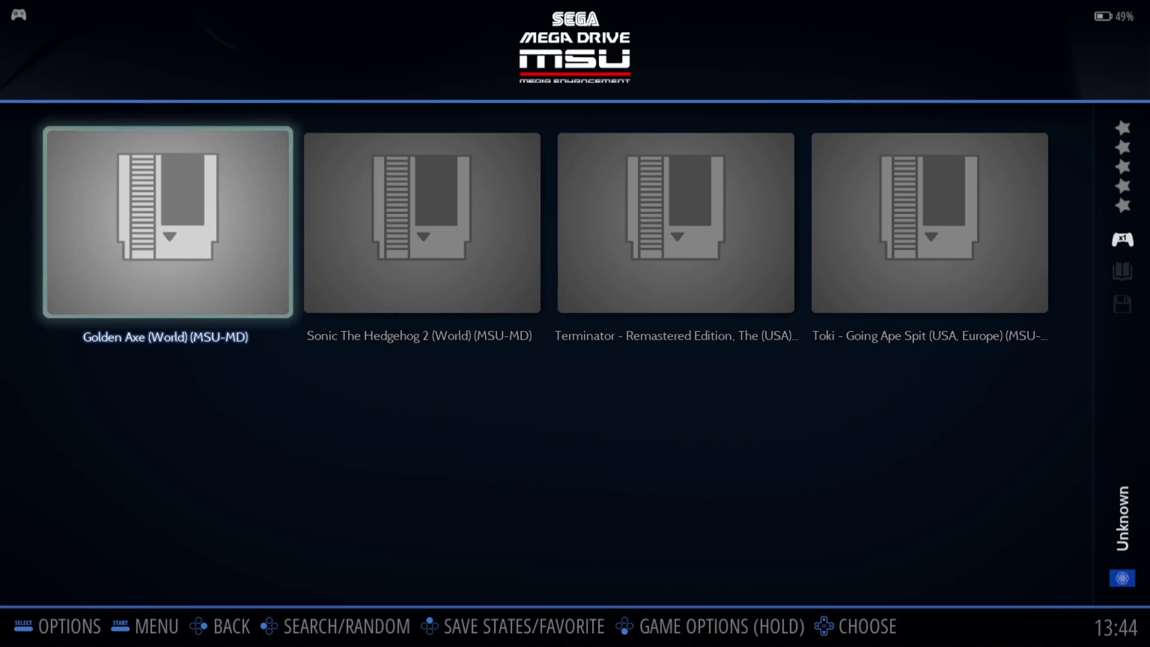
Run the scraper to fetch media for the MSU games
key("Right")
key("Escape")
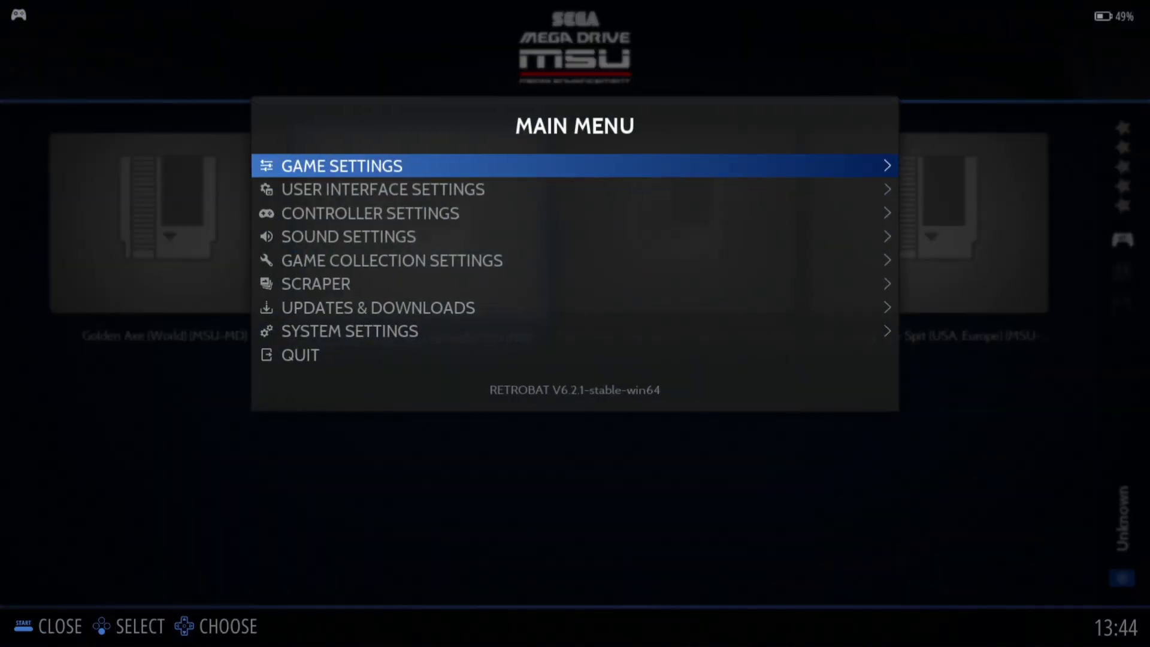
key("Down")
key("Down")
key("Down")
key("Down")
key("Down")
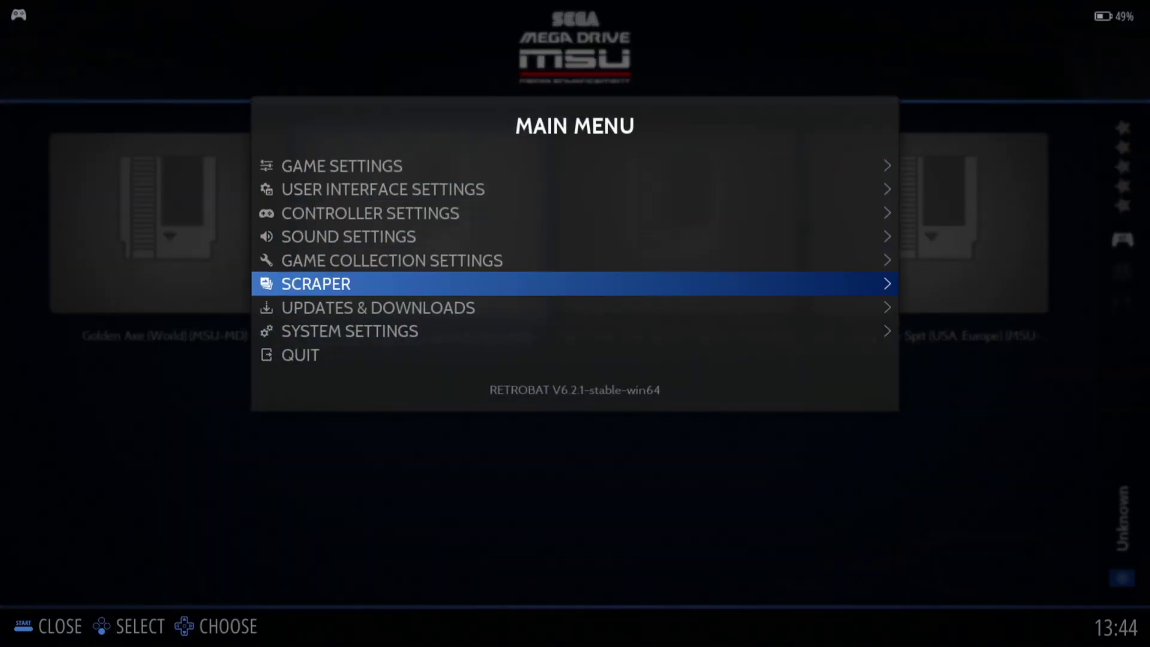
key("Return")
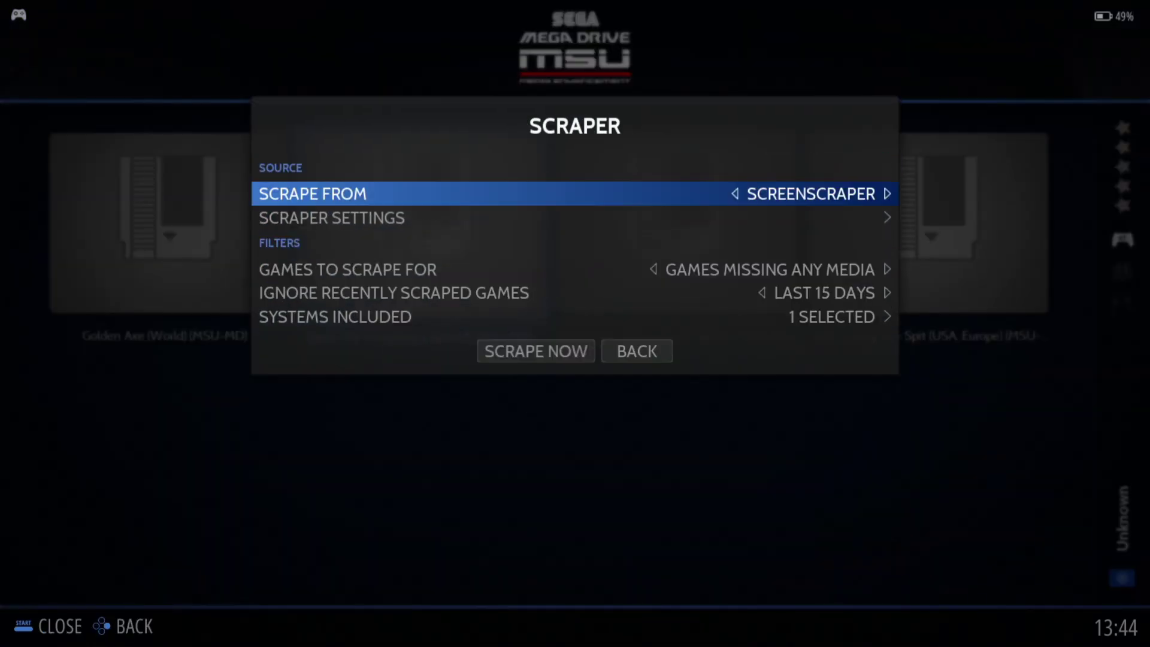
key("Down")
key("Down")
key("Down")
key("Down")
key("Down")
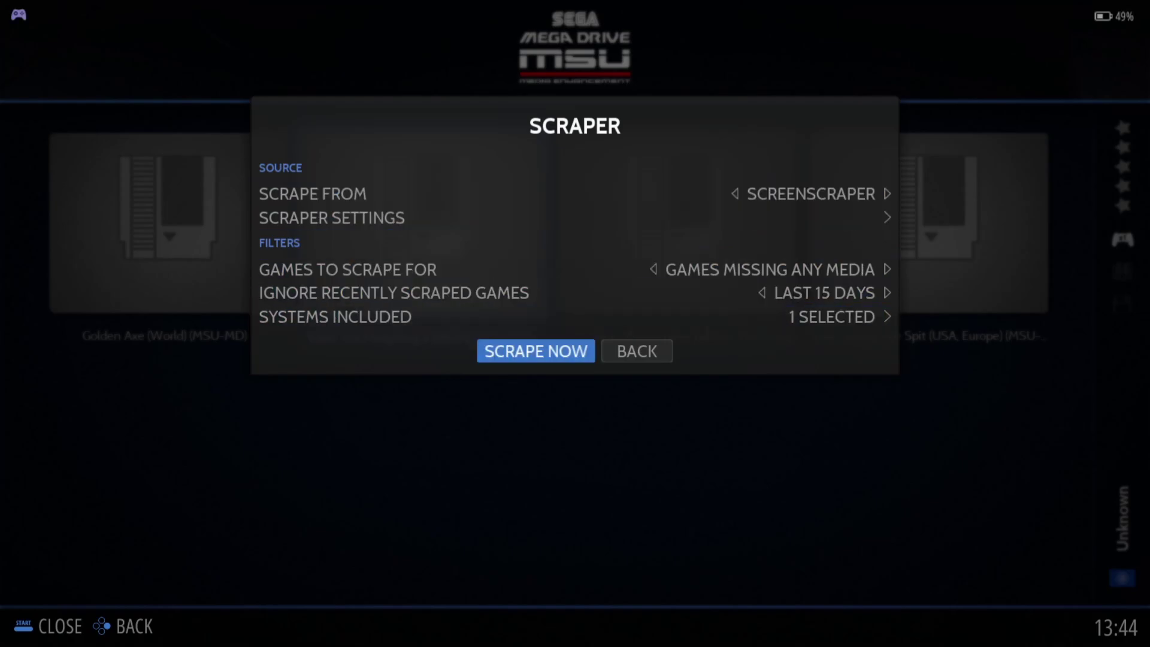
key("Return")
Update the gamelists from Game Settings, confirming Yes, and browse the scraped games
key("Up")
key("Up")
key("Up")
key("Up")
key("Up")
key("Return")
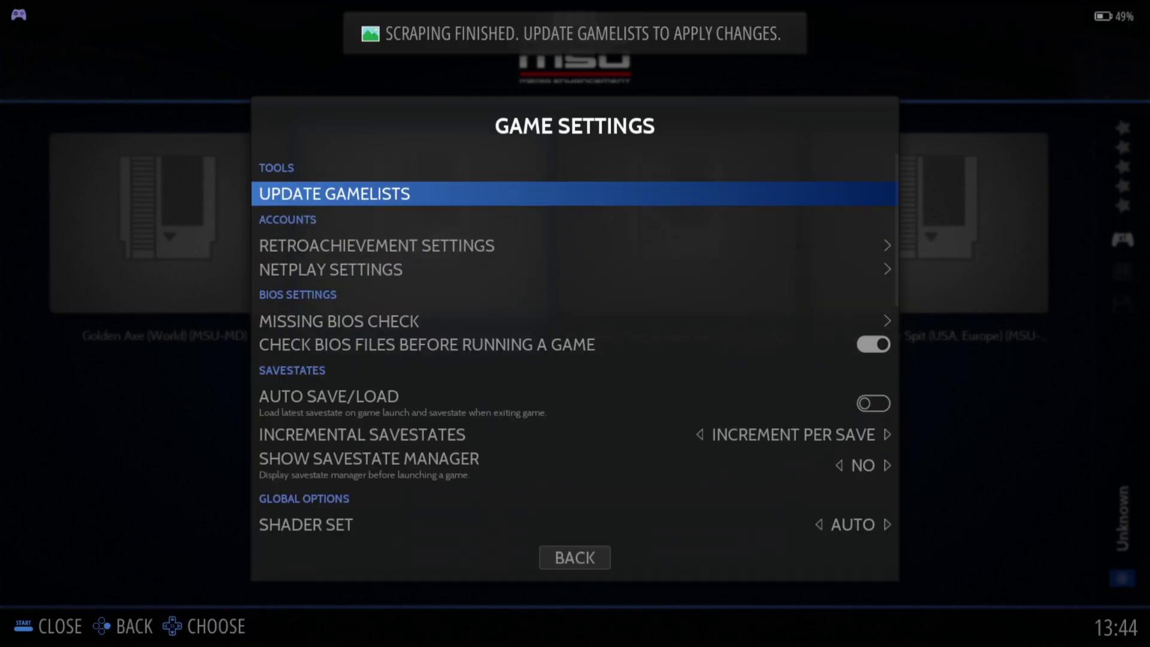
key("Return")
key("Return")
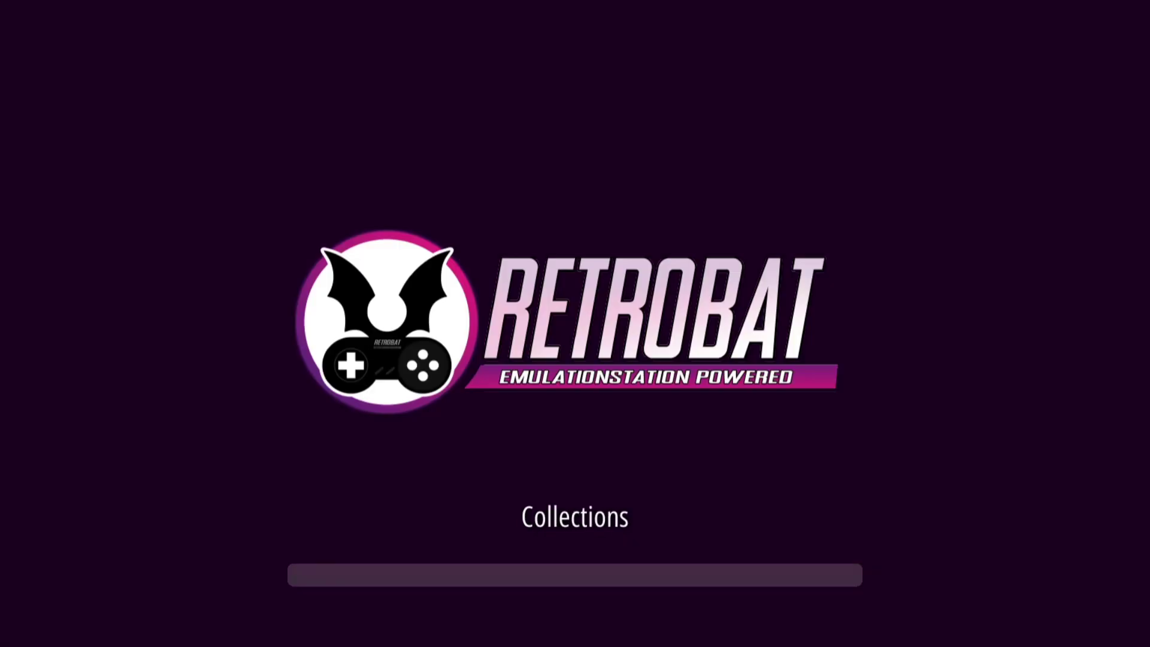
key("Right")
key("Right")
key("Left")
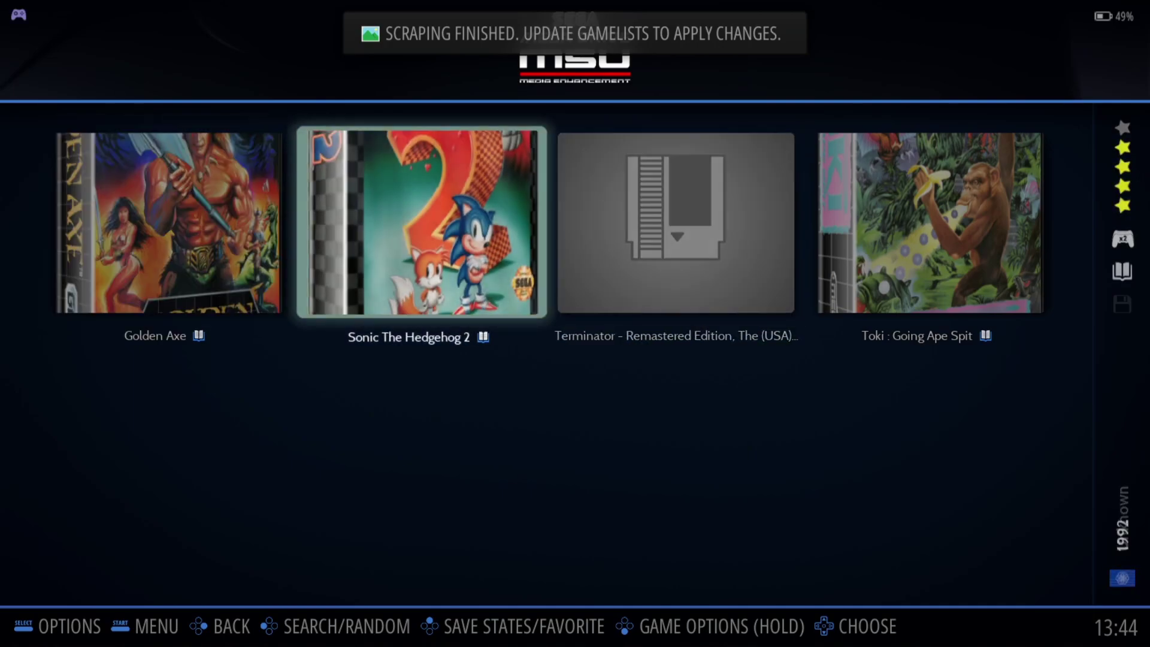
key("Left")
key("Right")
key("Right")
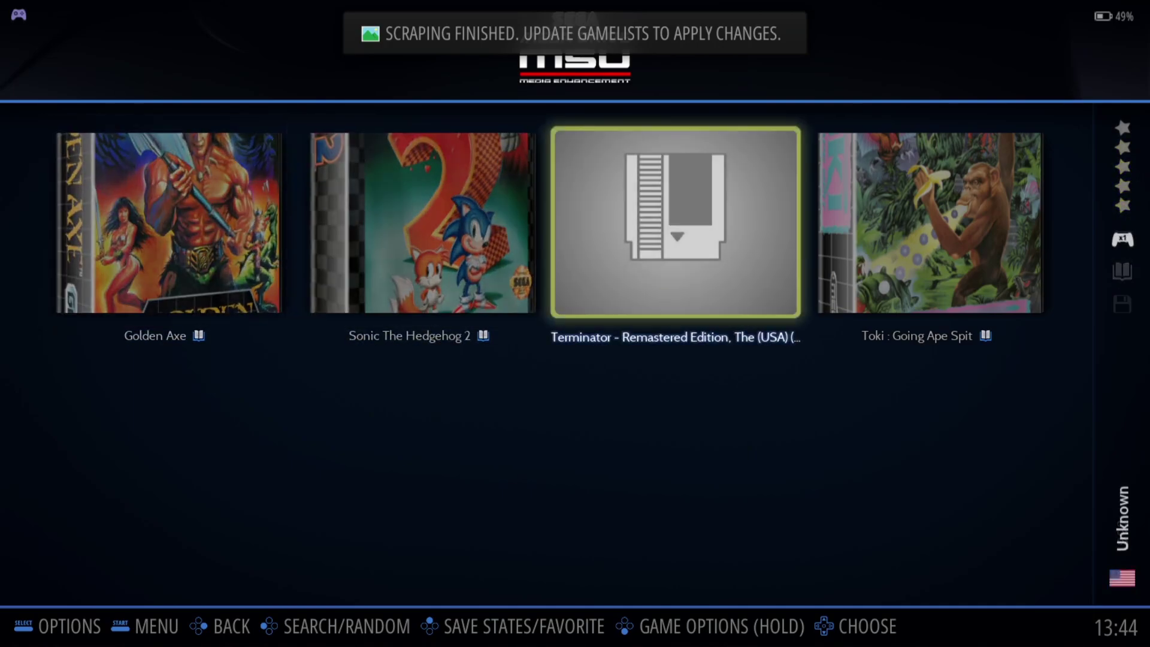
key("Left")
key("Right")
key("Right")
key("Left")
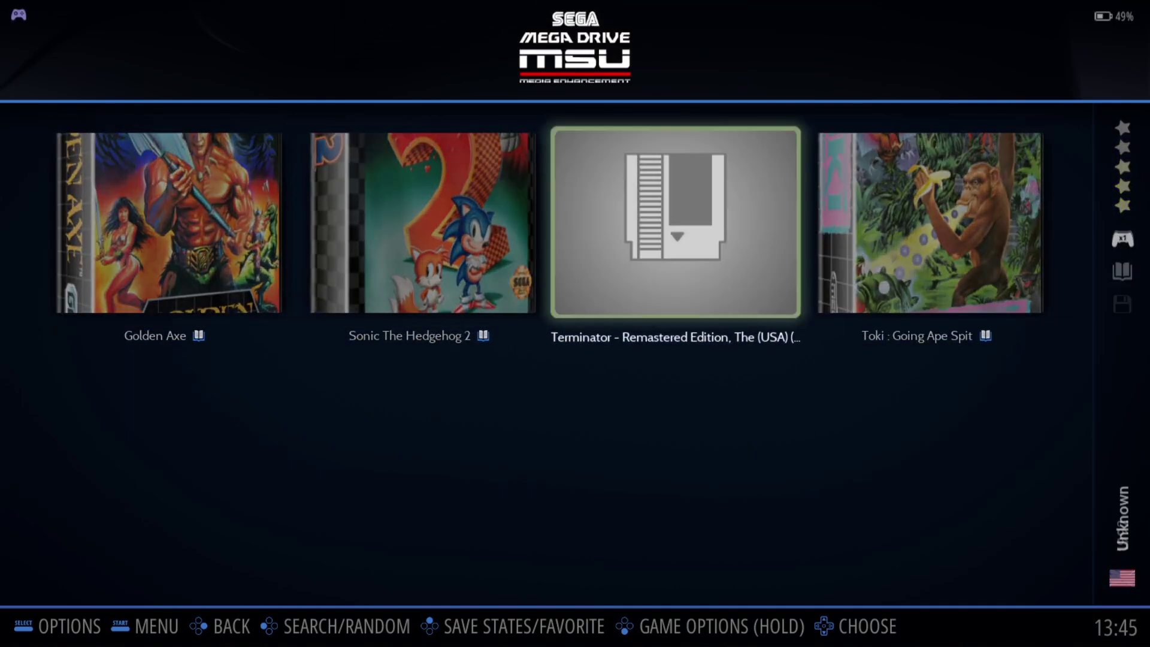
key("Left")
key("Right")
key("Left")
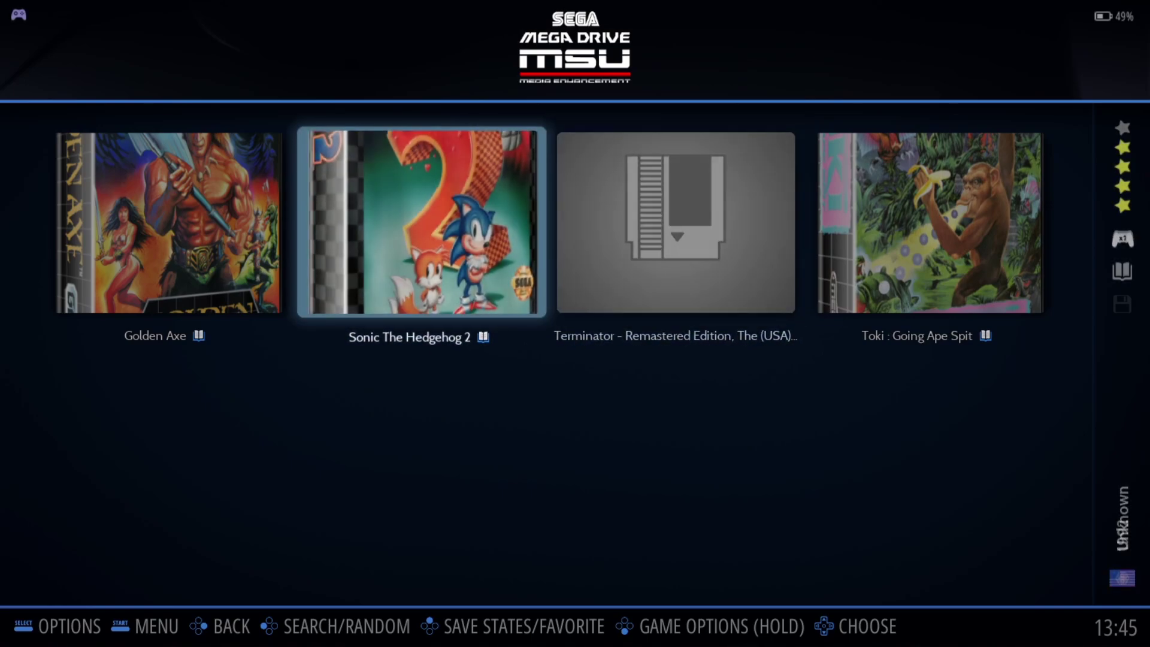
key("Right")
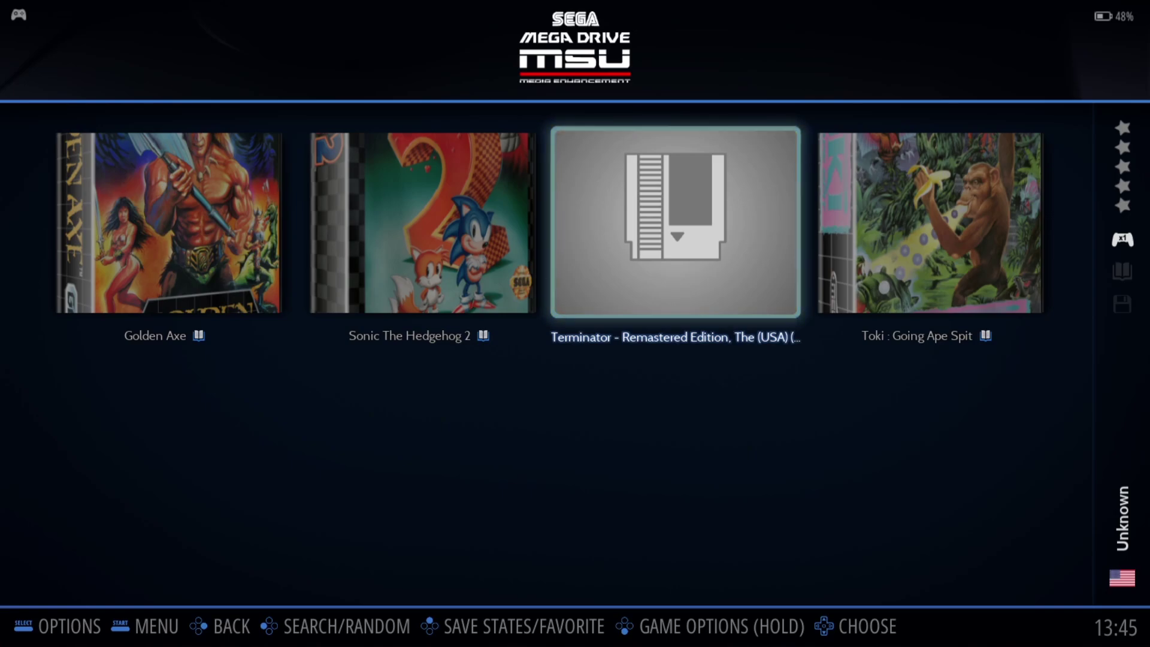
key("BackSpace")
key("Up")
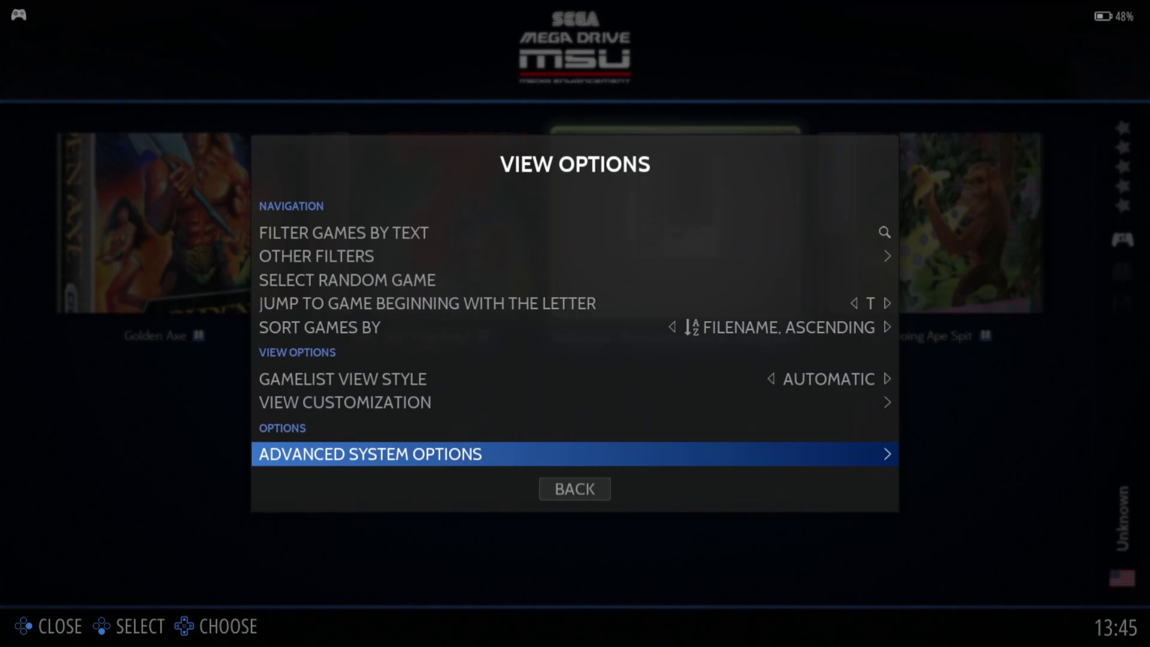
Set the MSU system's console region to NTSC US in its emulation settings
key("Return")
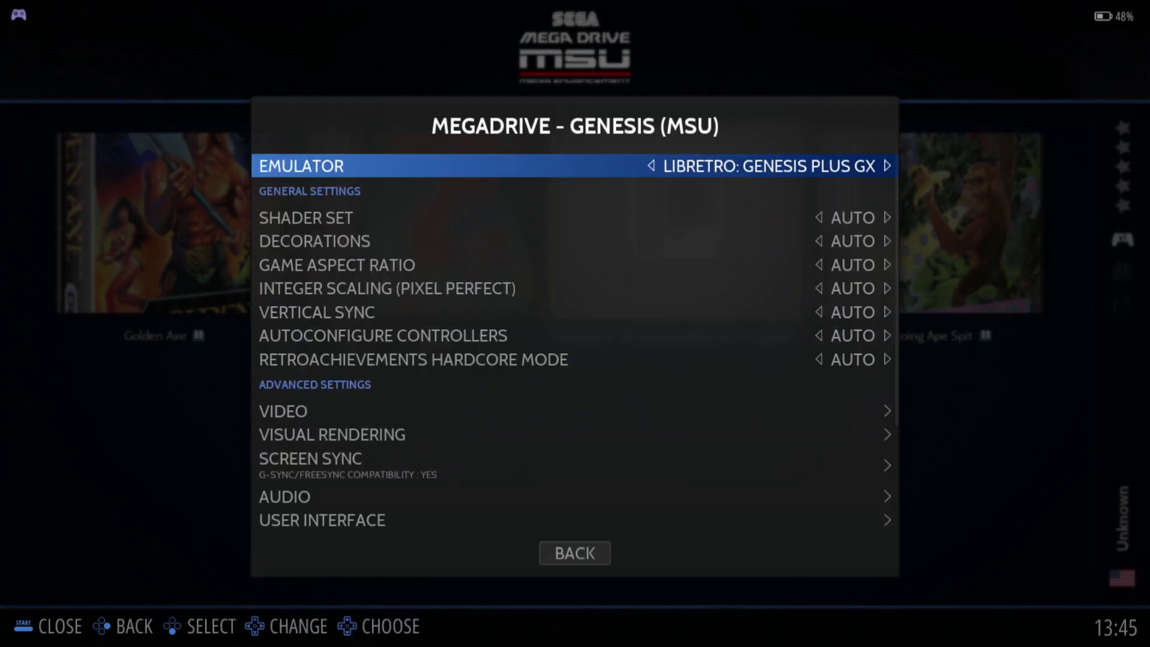
key("Down")
key("Up")
key("Up")
key("Up")
key("Up")
key("Return")
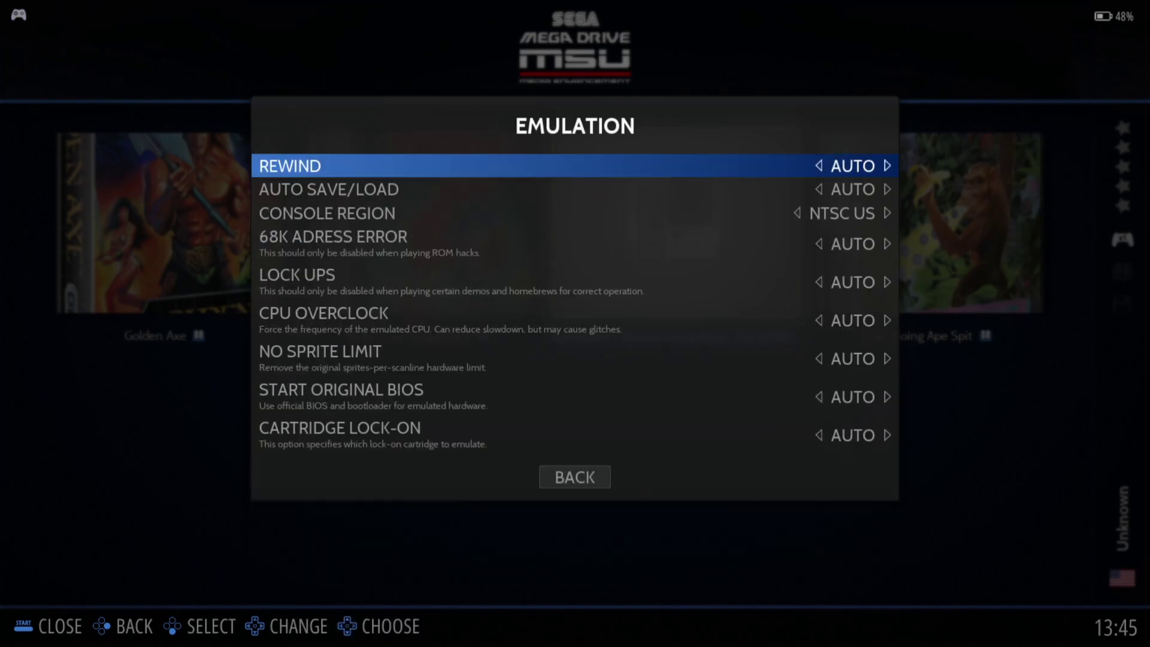
key("Down")
key("Down")
key("Return")
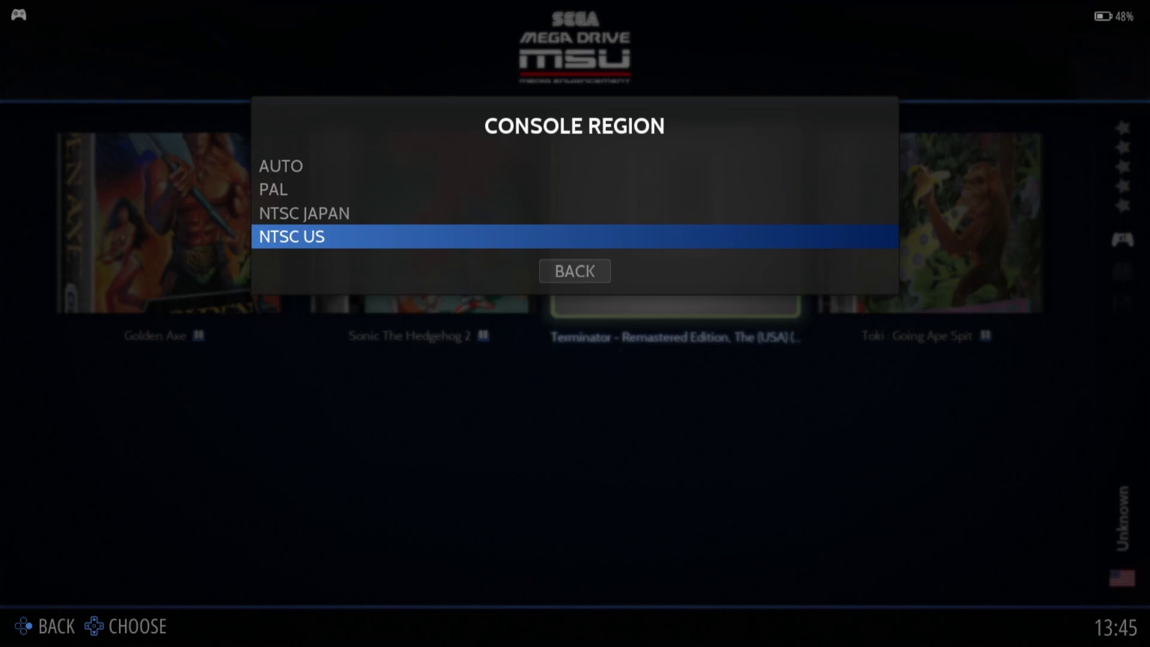
key("Return")
key("Escape")
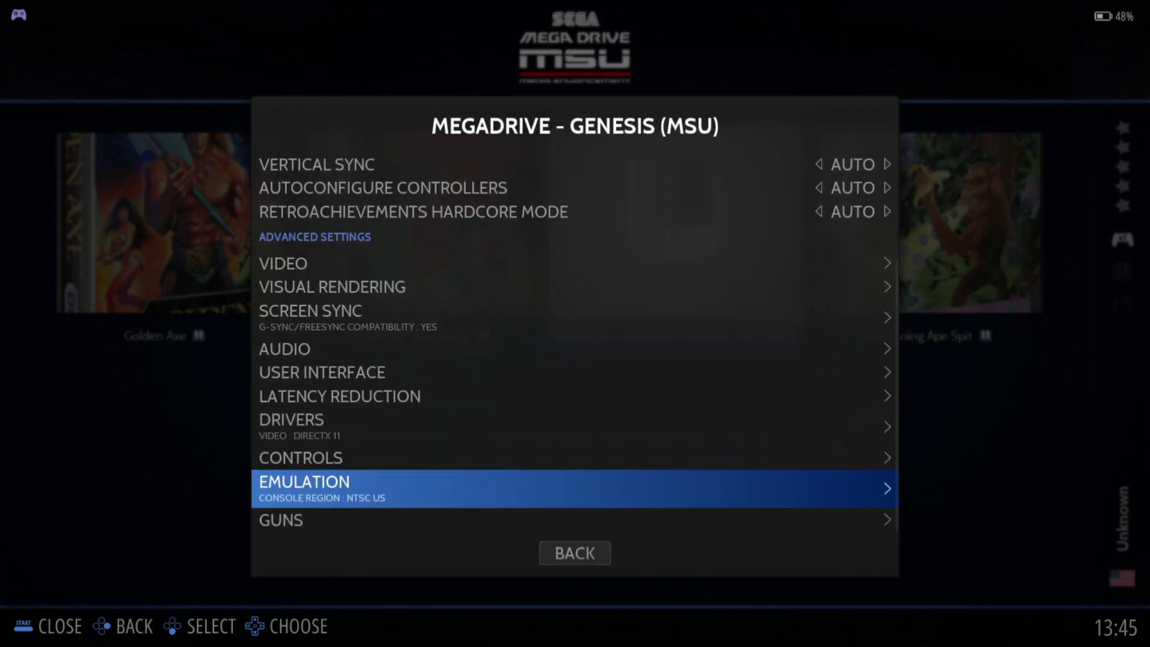
Keep Libretro: Genesis Plus GX as the MSU system's emulator
key("Down")
key("Down")
key("Down")
key("Return")
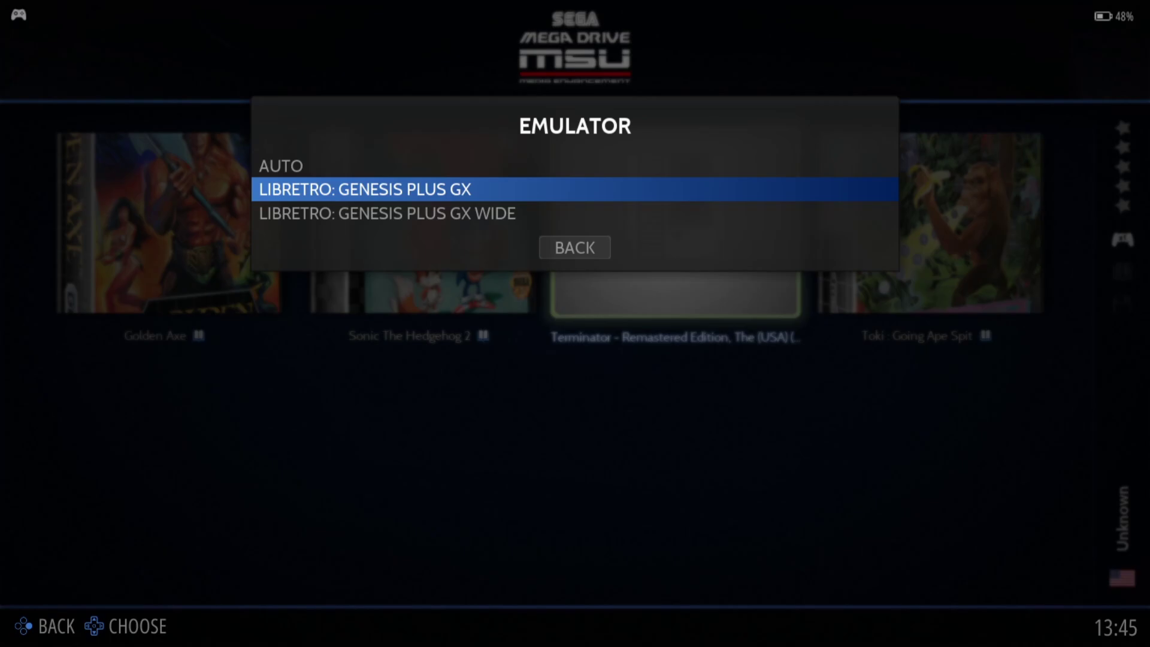
key("Escape")
key("Escape")
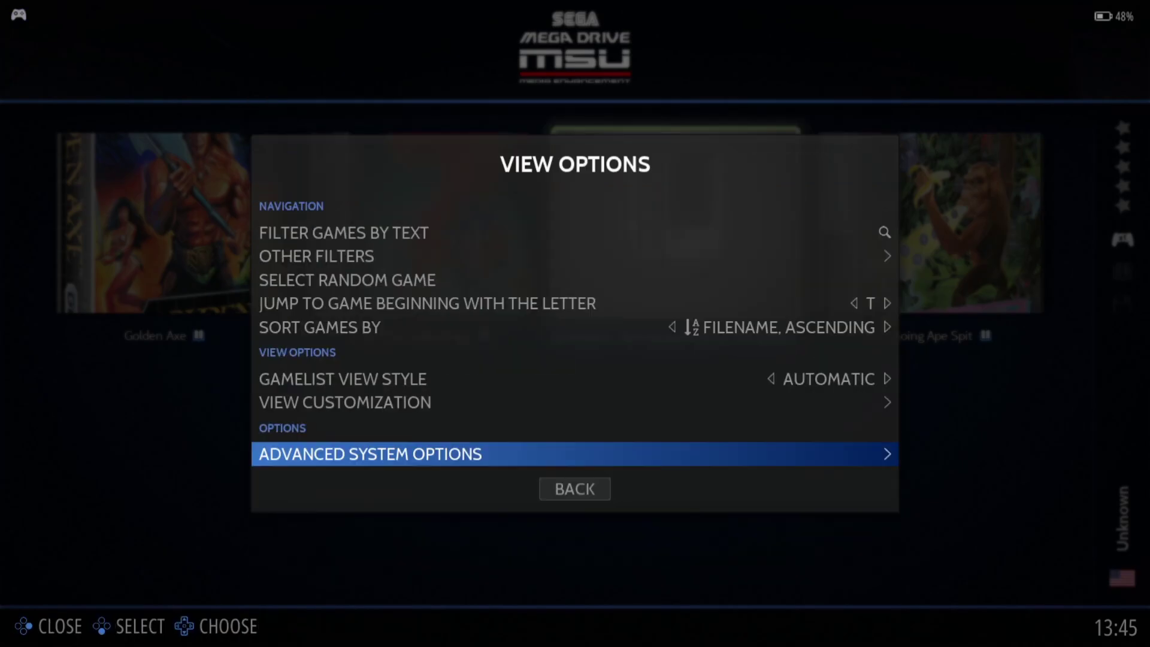